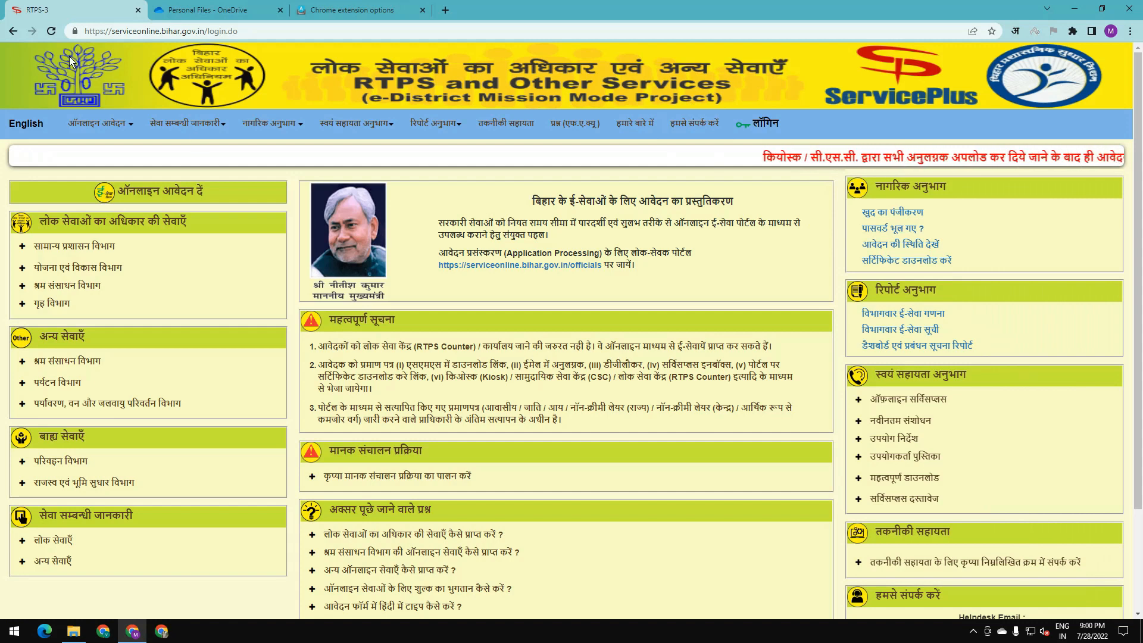
Open the portal's login form and proceed past the precautions notice.
left_click_drag(109, 33, 206, 36)
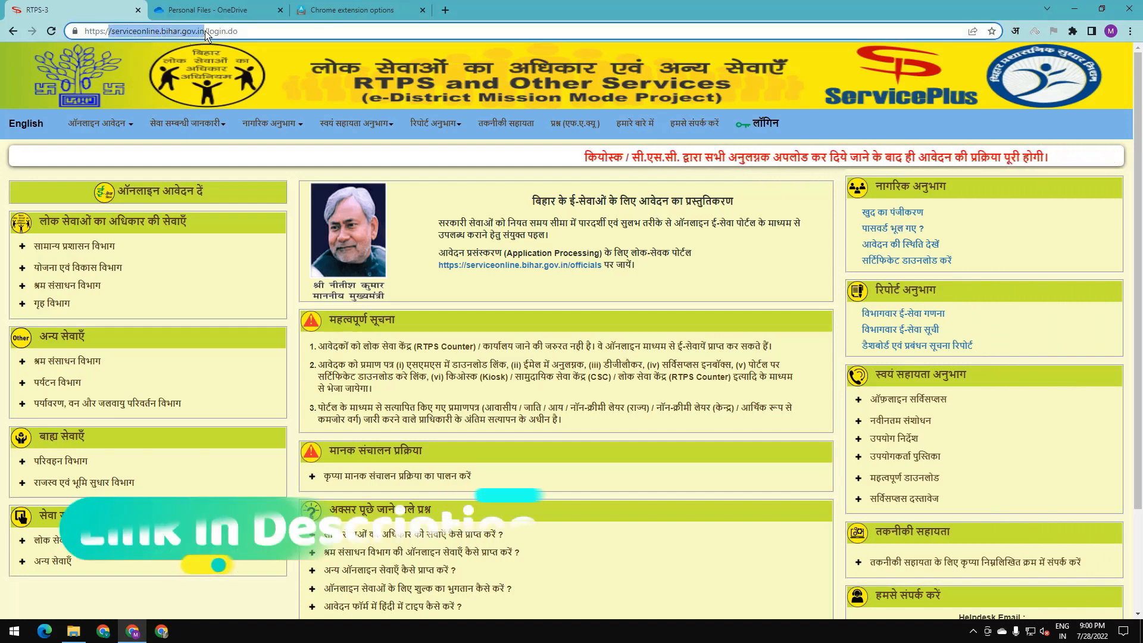
left_click(765, 125)
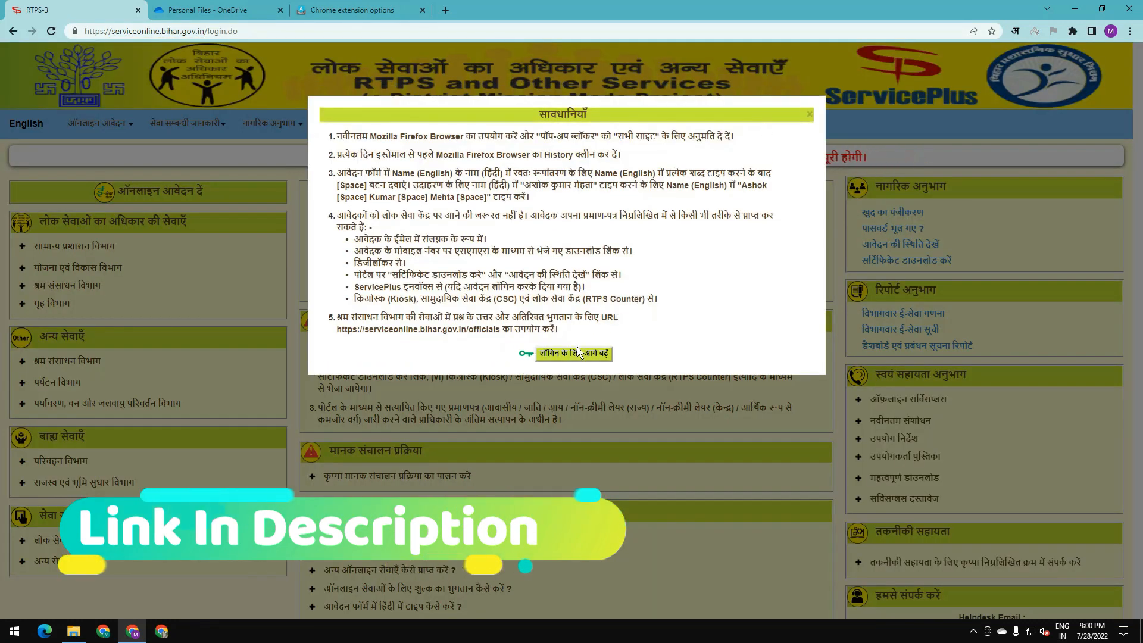
left_click(593, 356)
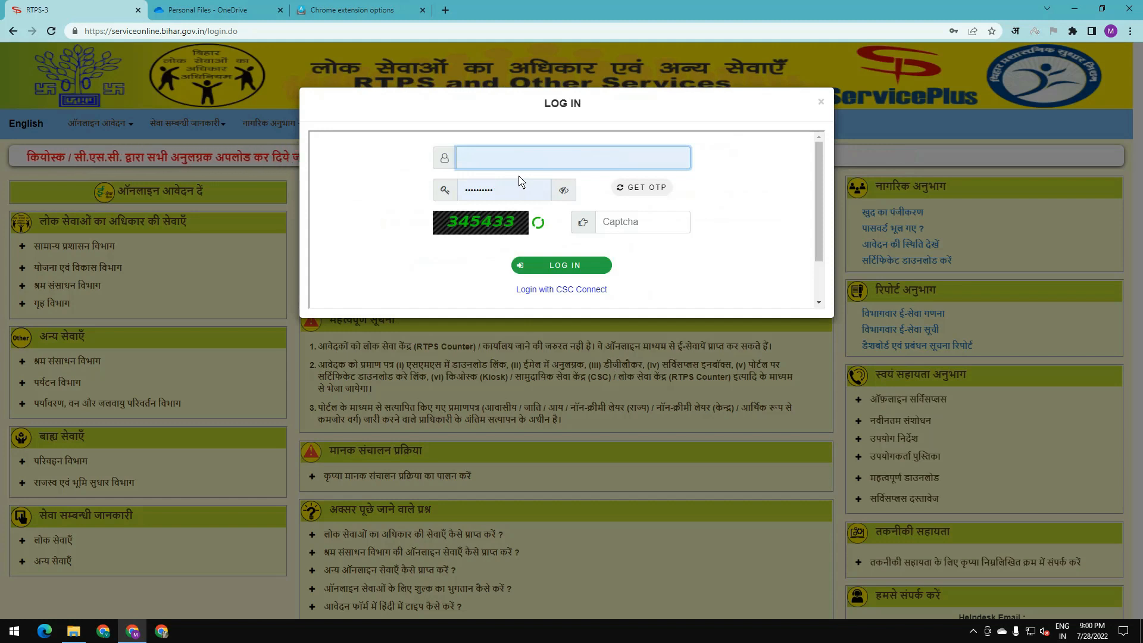
Fill in the displayed captcha code and log in with the prefilled credentials.
scroll(816, 268, "down", 1)
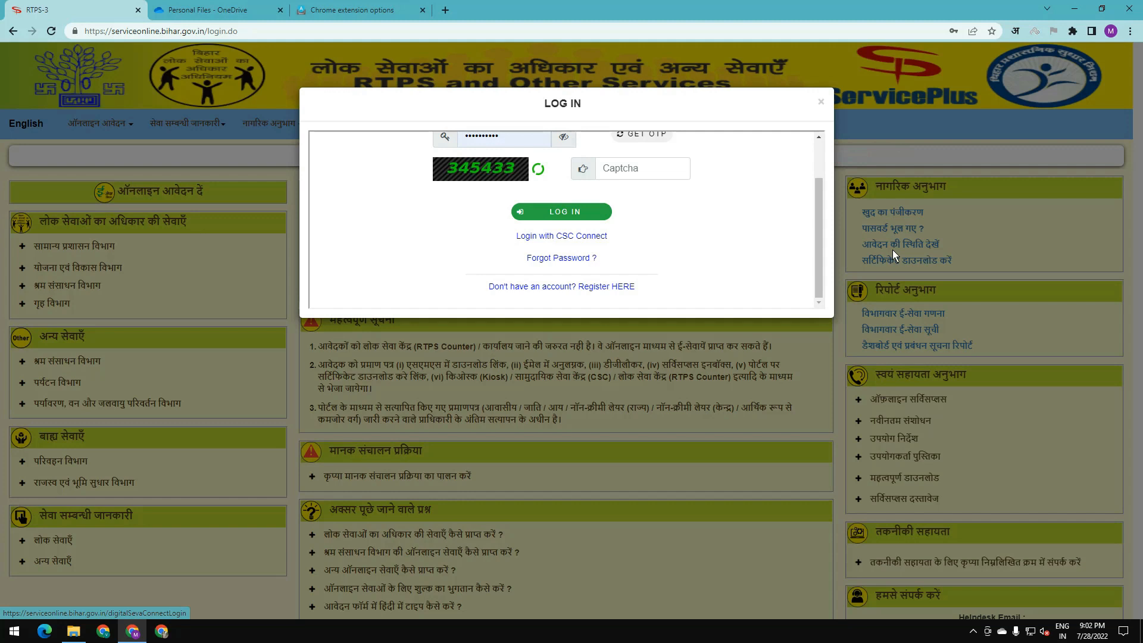
left_click_drag(820, 263, 825, 199)
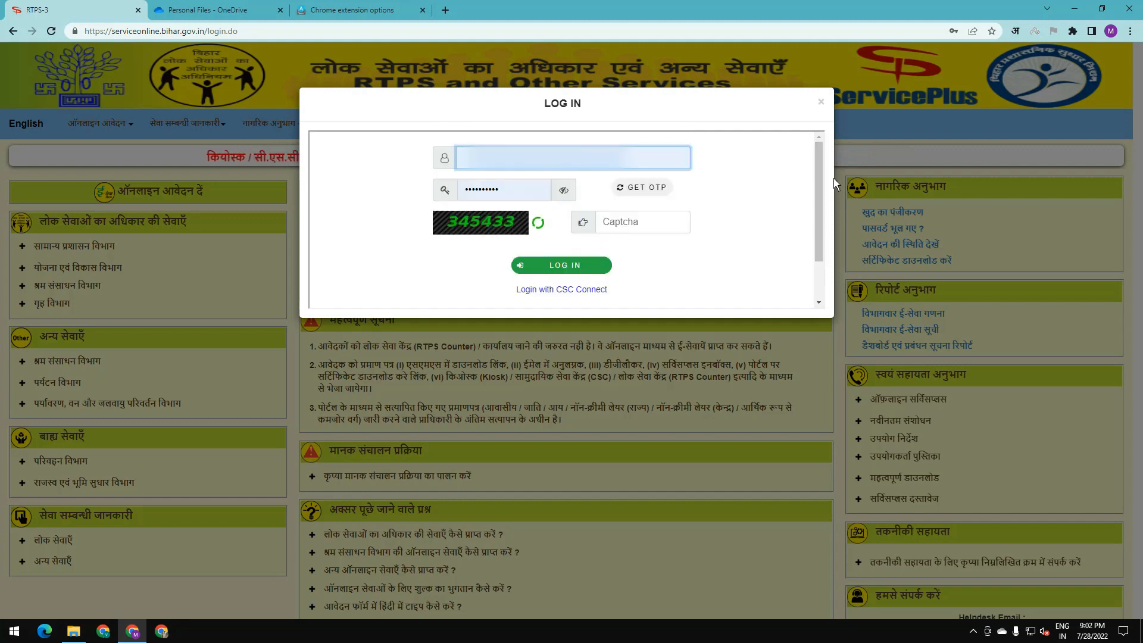
left_click(630, 229)
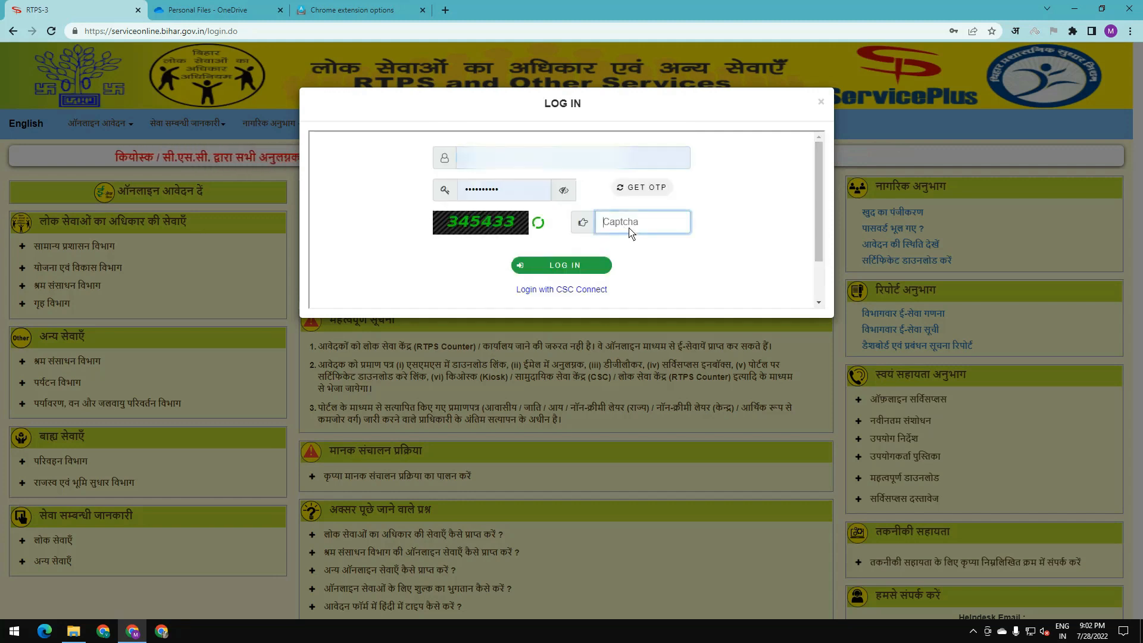
type("345433")
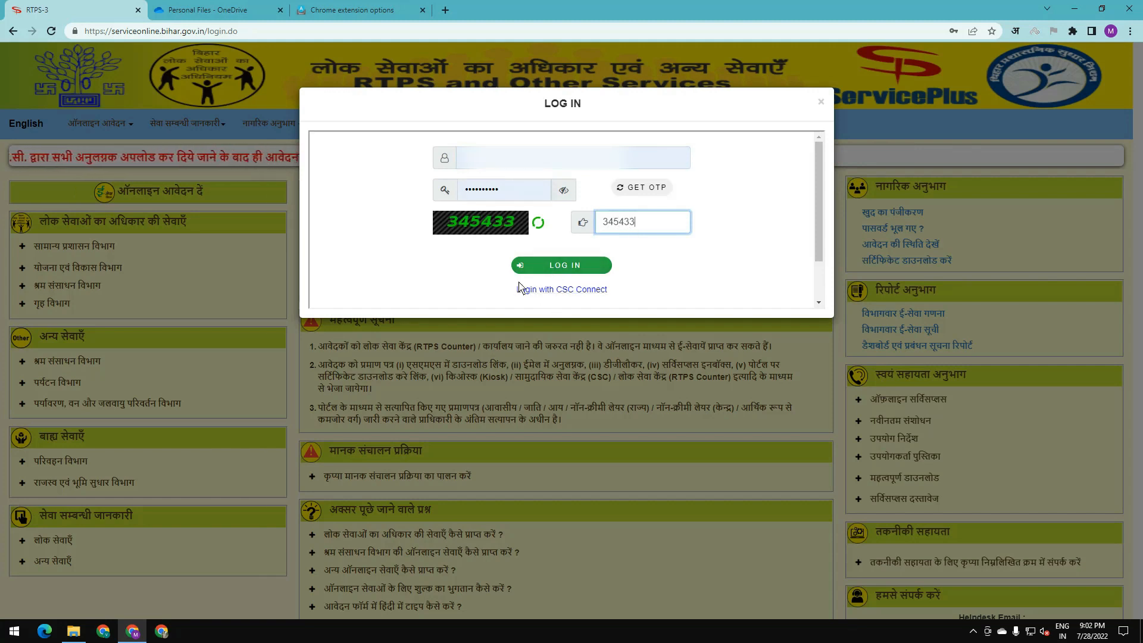
left_click(560, 271)
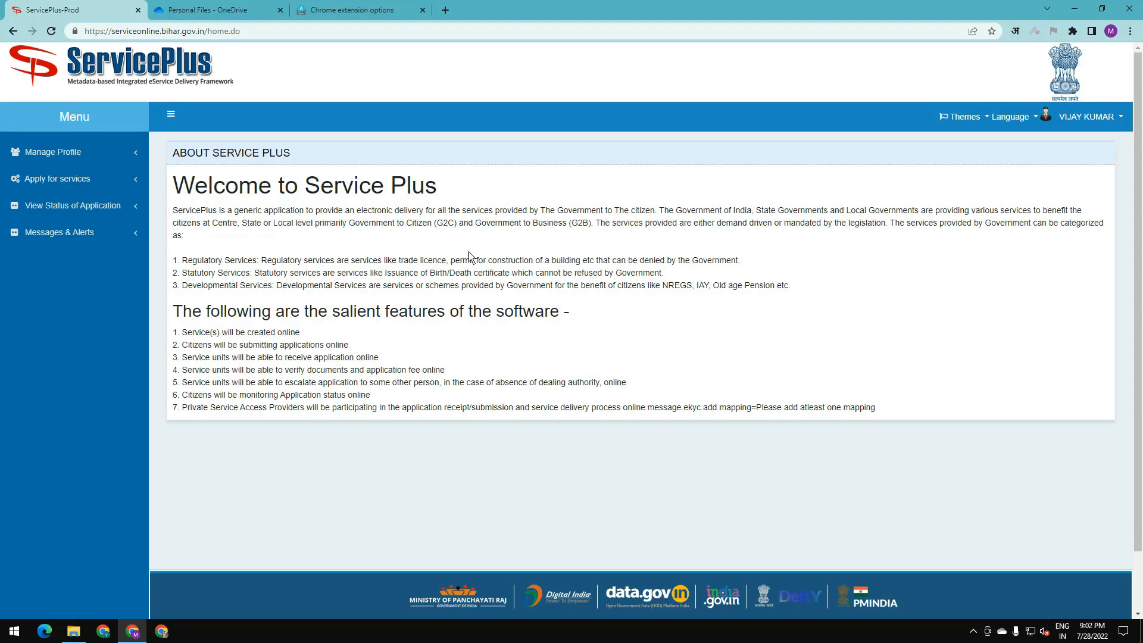
Filter all available services by "char" and open the Issuance of Character Certificate application form.
left_click(62, 179)
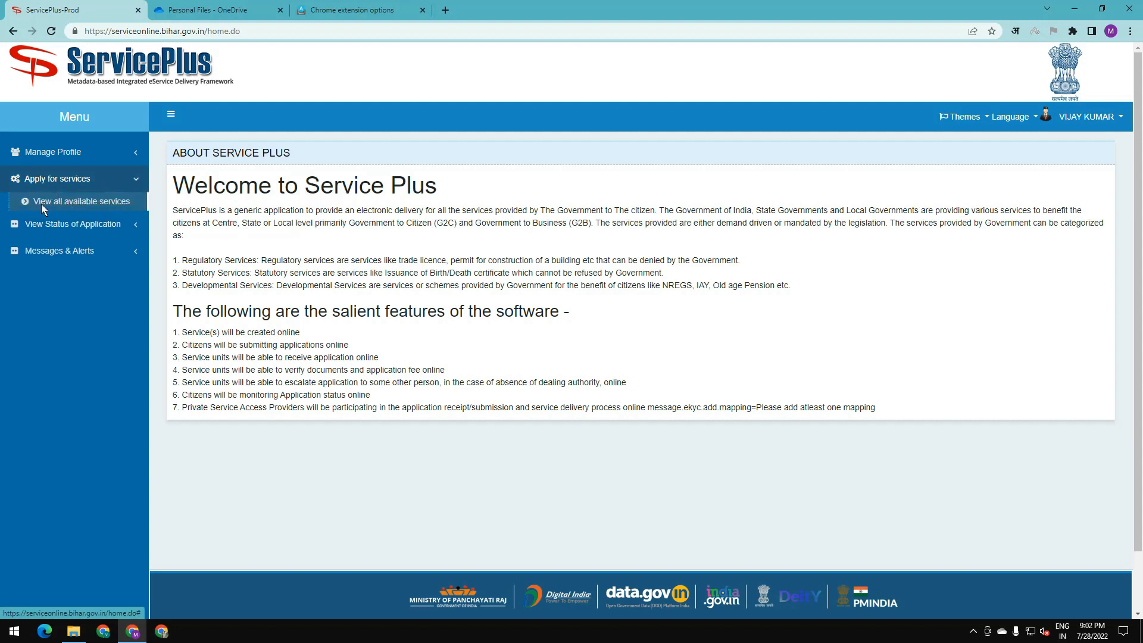
left_click(115, 202)
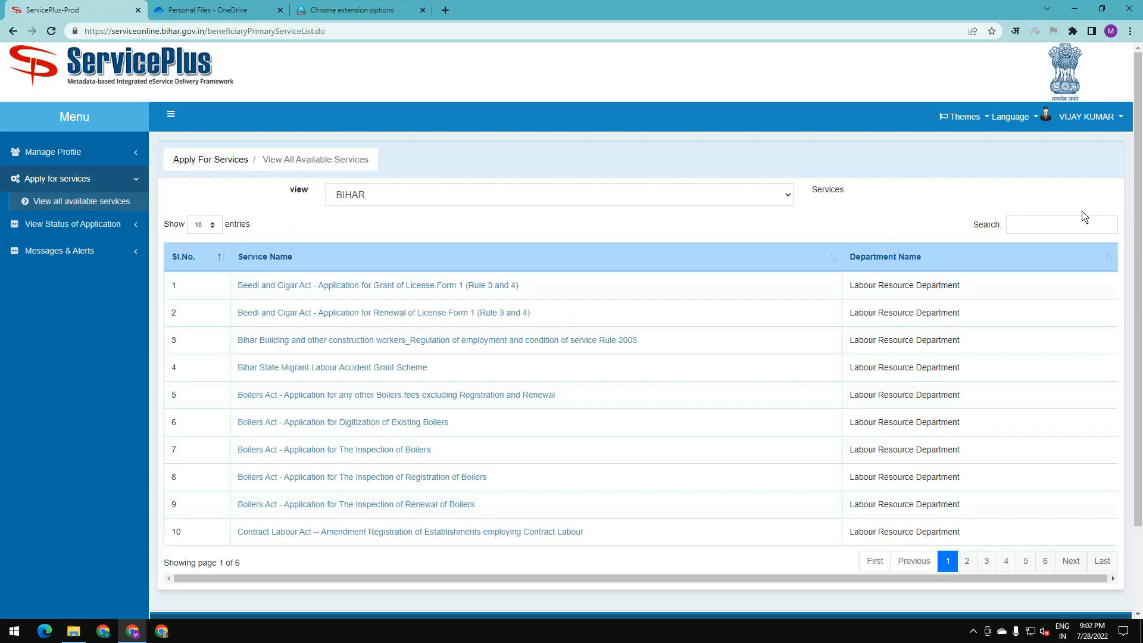
type("cha")
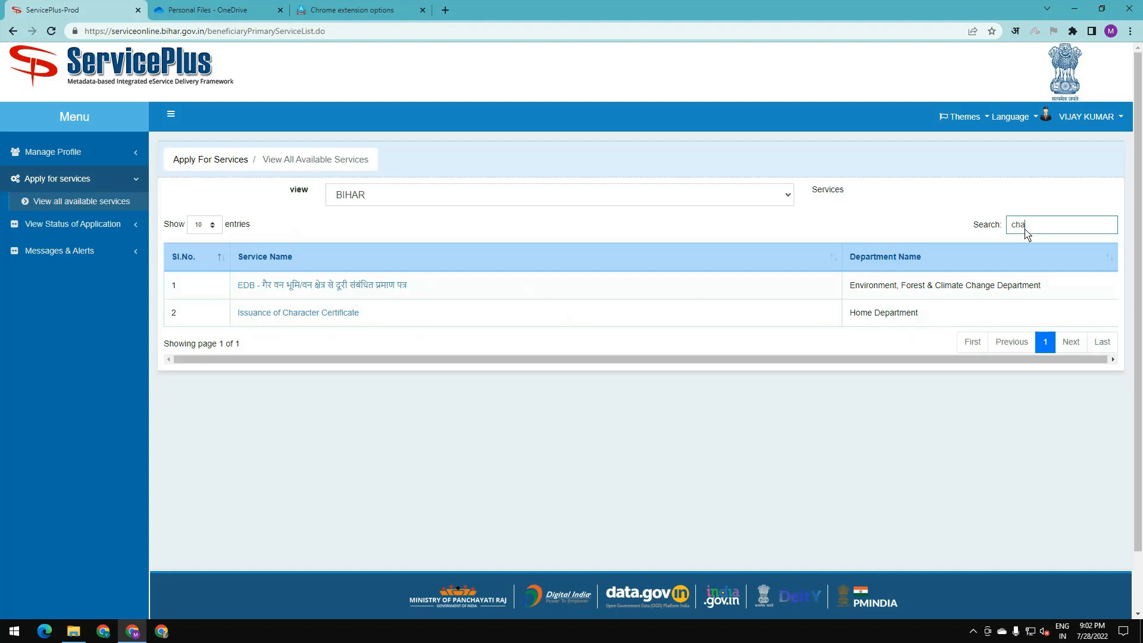
type("a")
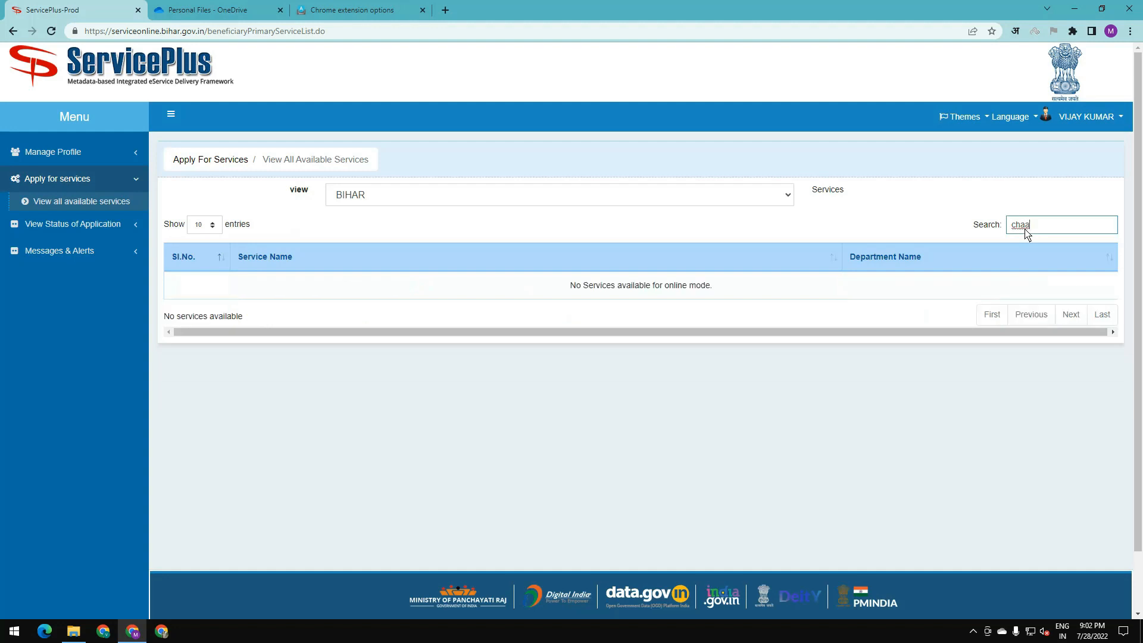
key("BackSpace")
type("r")
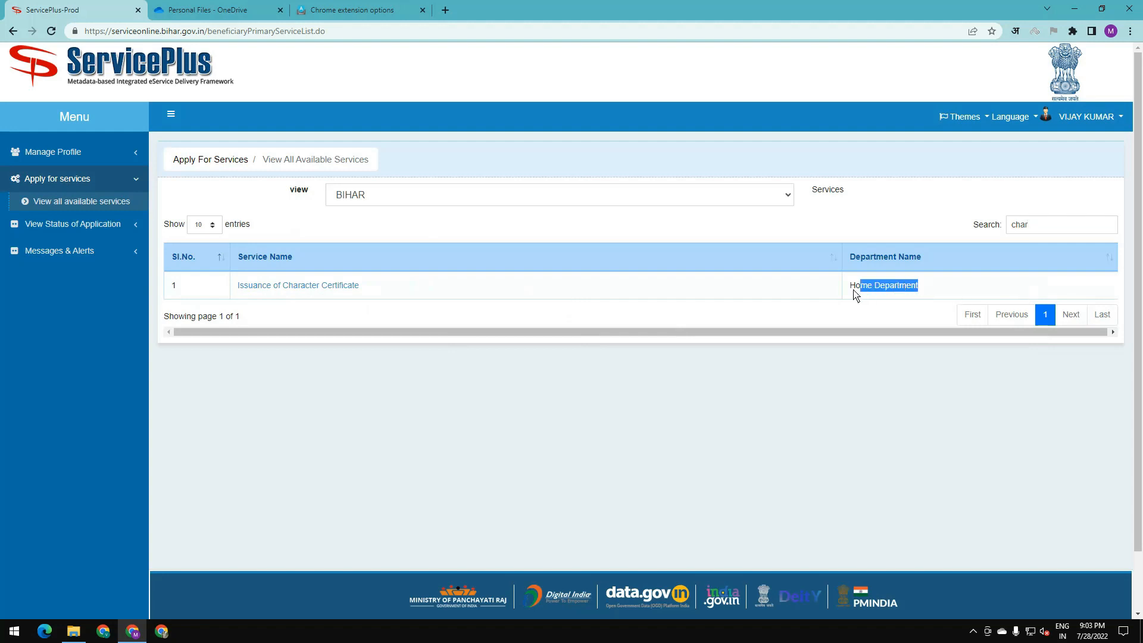
left_click(301, 288)
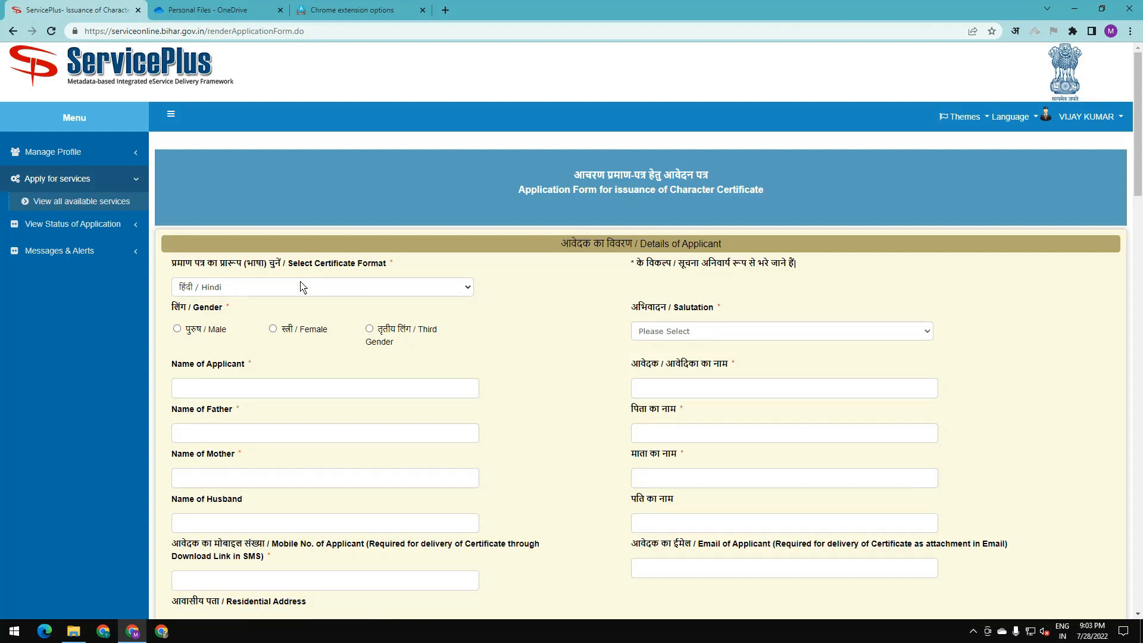
Set the certificate format to Hindi, the gender to Male and the salutation to कोई अभिवादन नहीं.
scroll(303, 285, "down", 3)
left_click(236, 109)
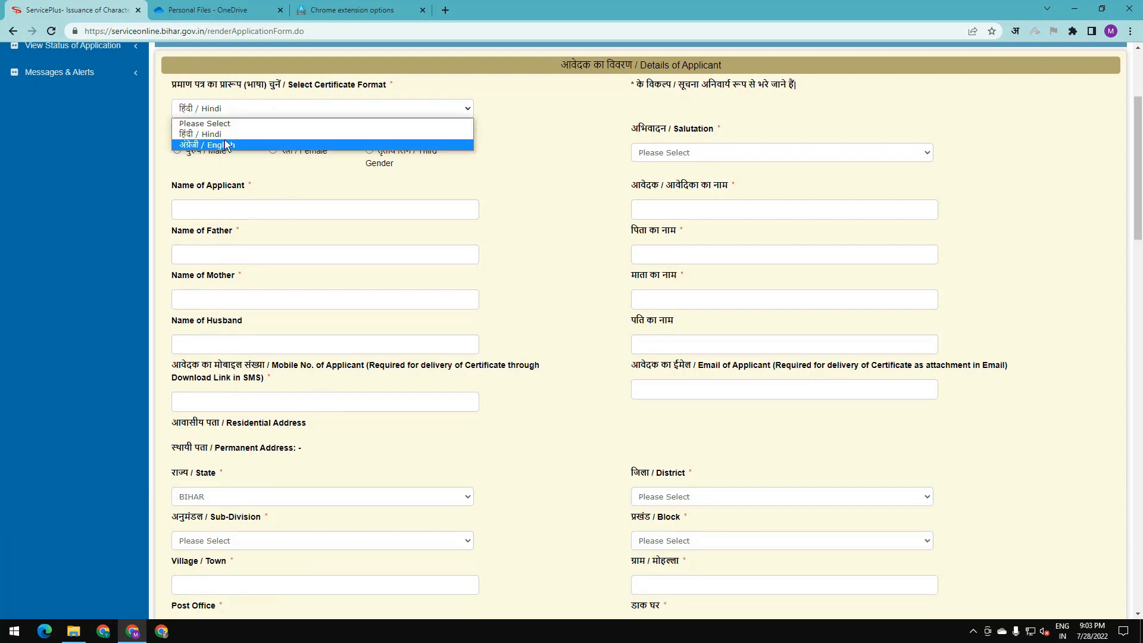
left_click(232, 136)
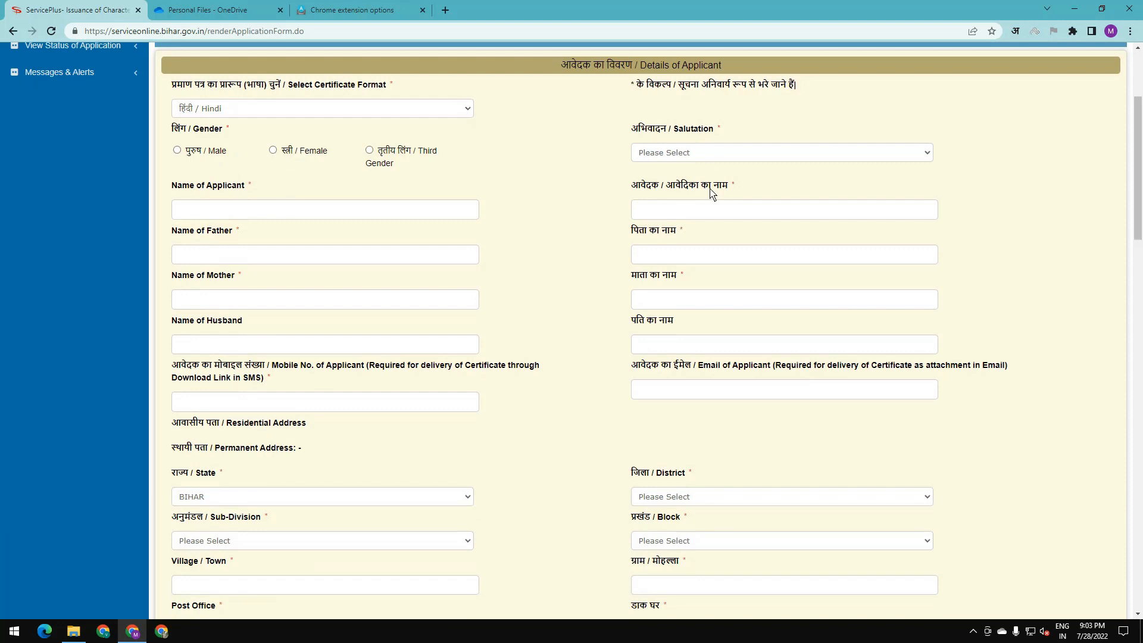
left_click(724, 156)
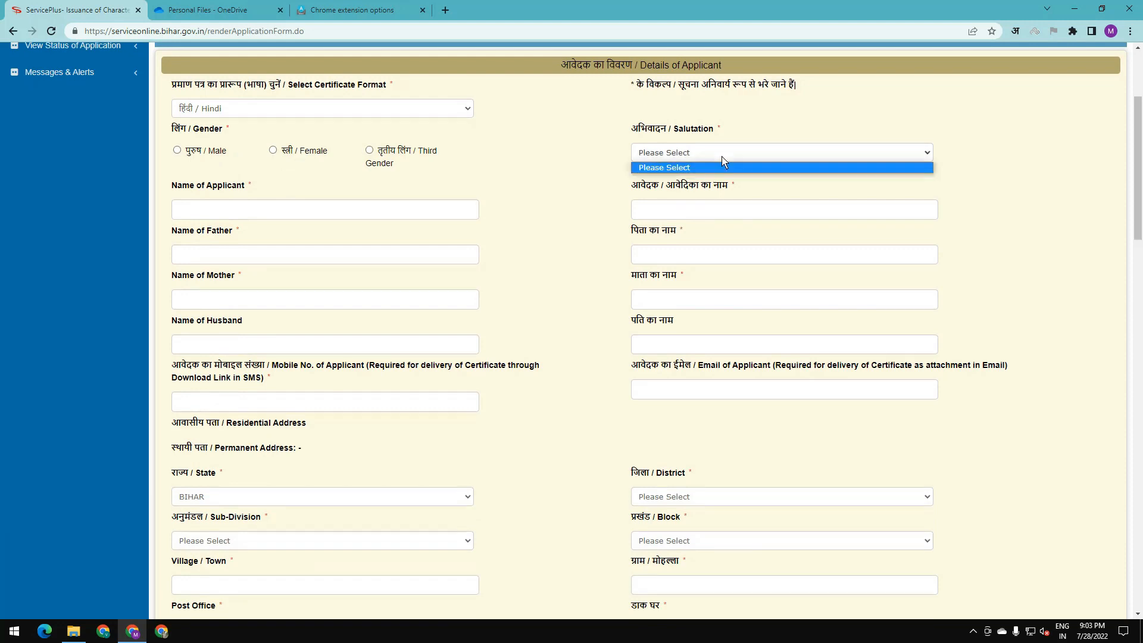
left_click(178, 151)
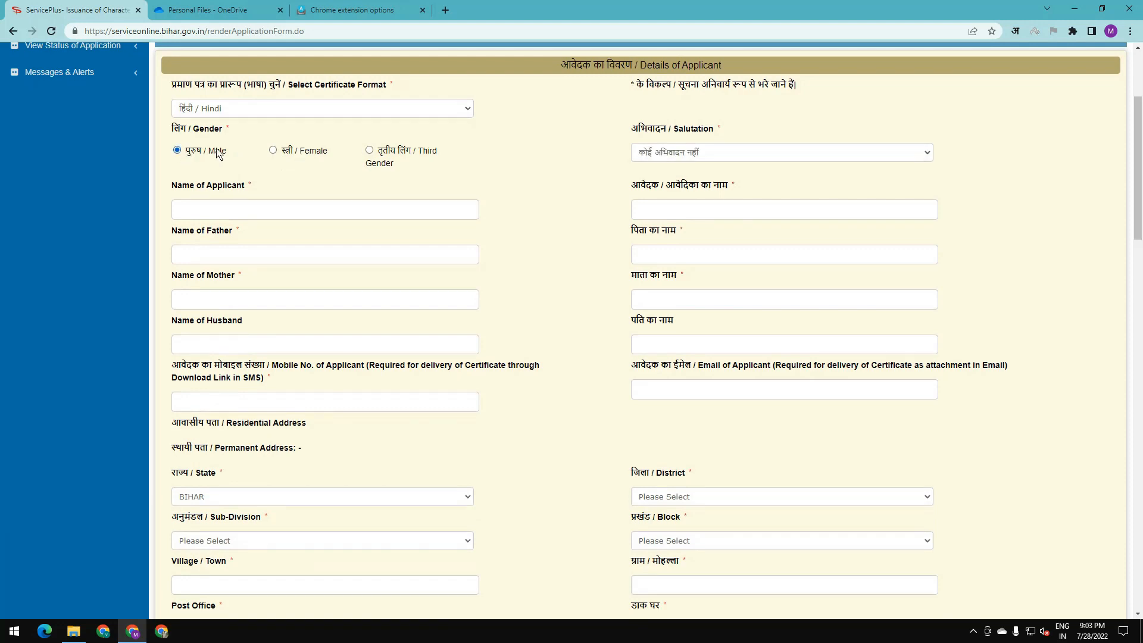
left_click(807, 157)
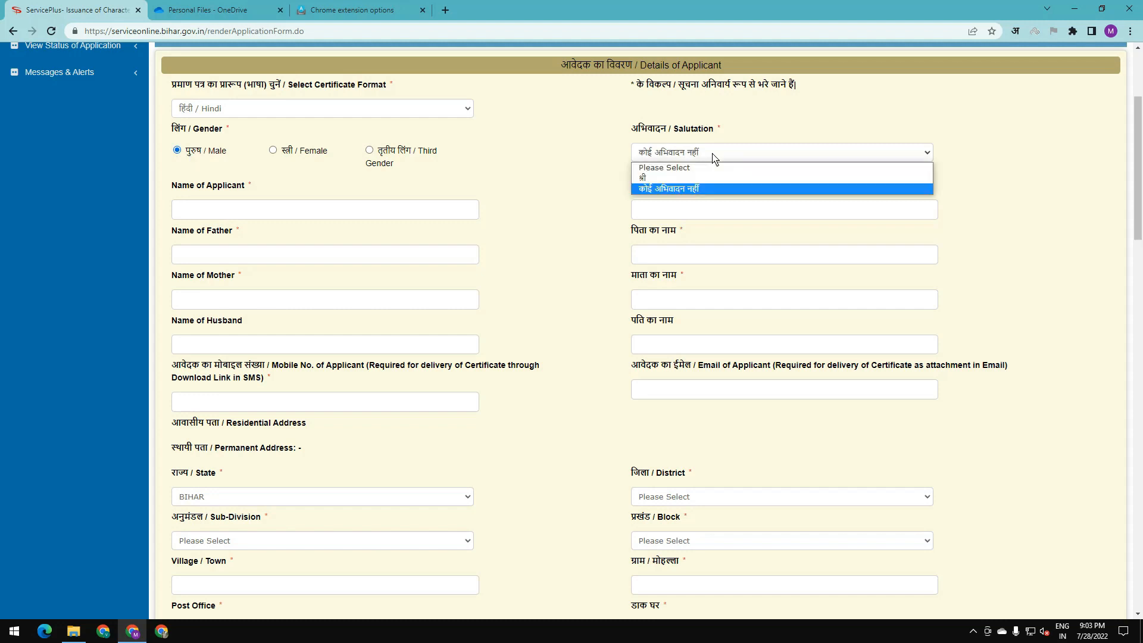
left_click(675, 189)
Review the applicant's name, parents' names, mobile number, email and permanent address fields.
scroll(690, 175, "down", 1)
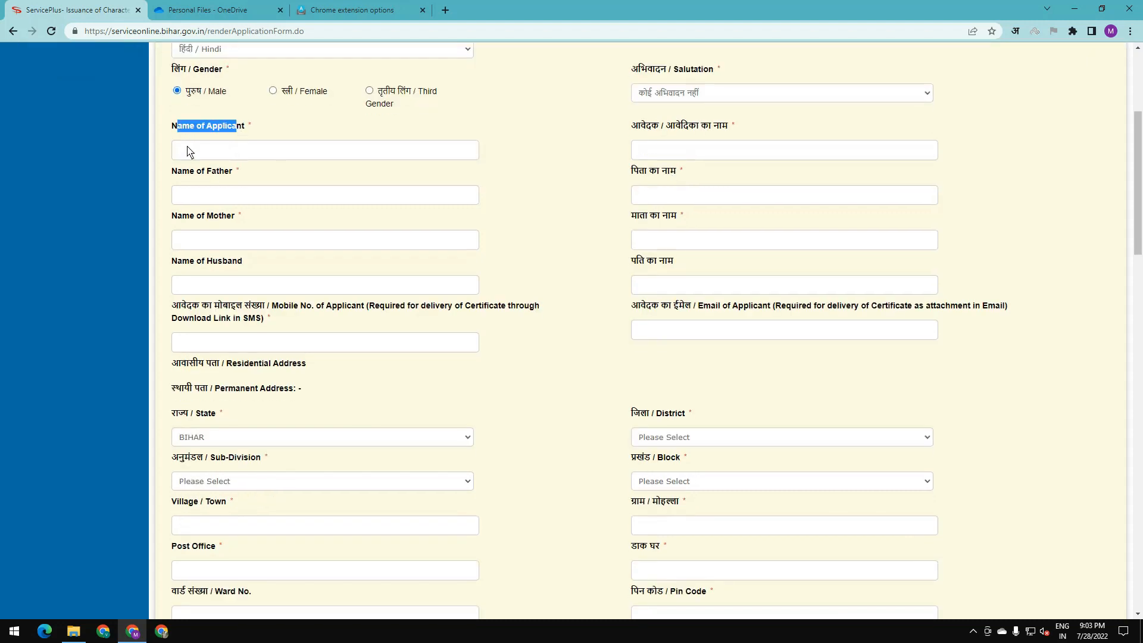
left_click_drag(175, 173, 230, 172)
left_click_drag(176, 219, 228, 225)
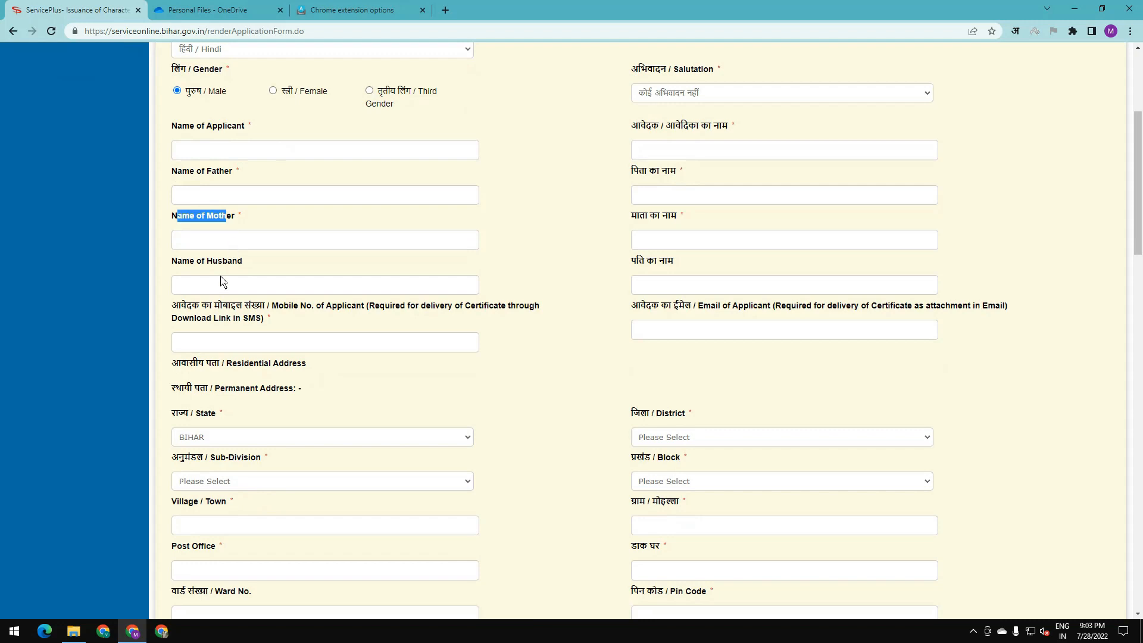
scroll(178, 268, "down", 2)
scroll(254, 222, "down", 1)
left_click_drag(175, 139, 263, 129)
left_click_drag(640, 127, 743, 135)
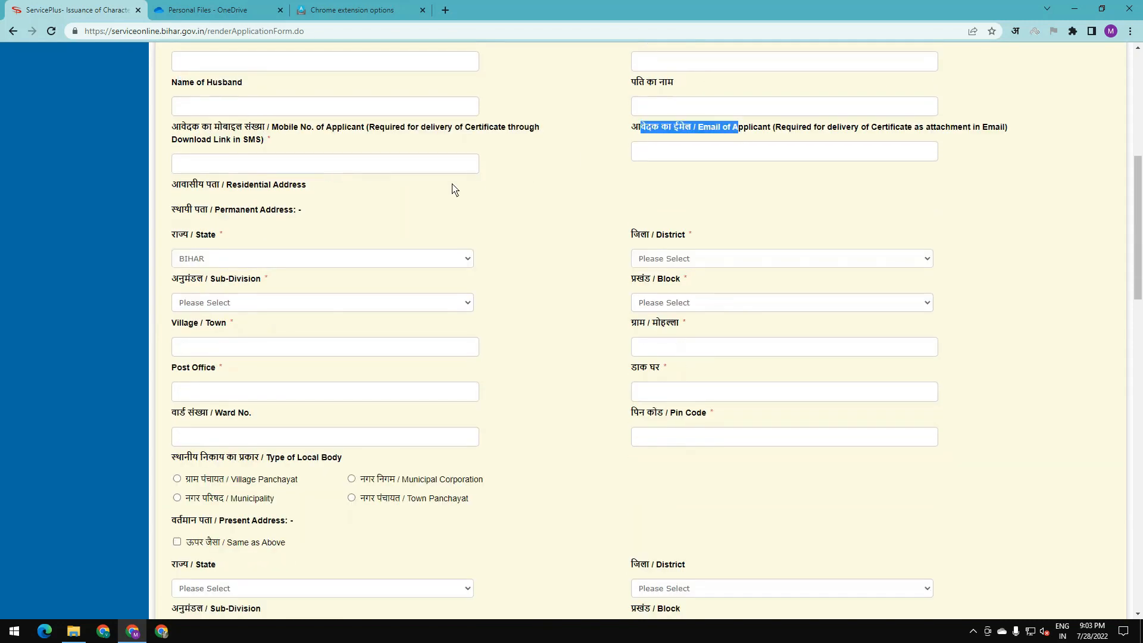
scroll(255, 217, "down", 2)
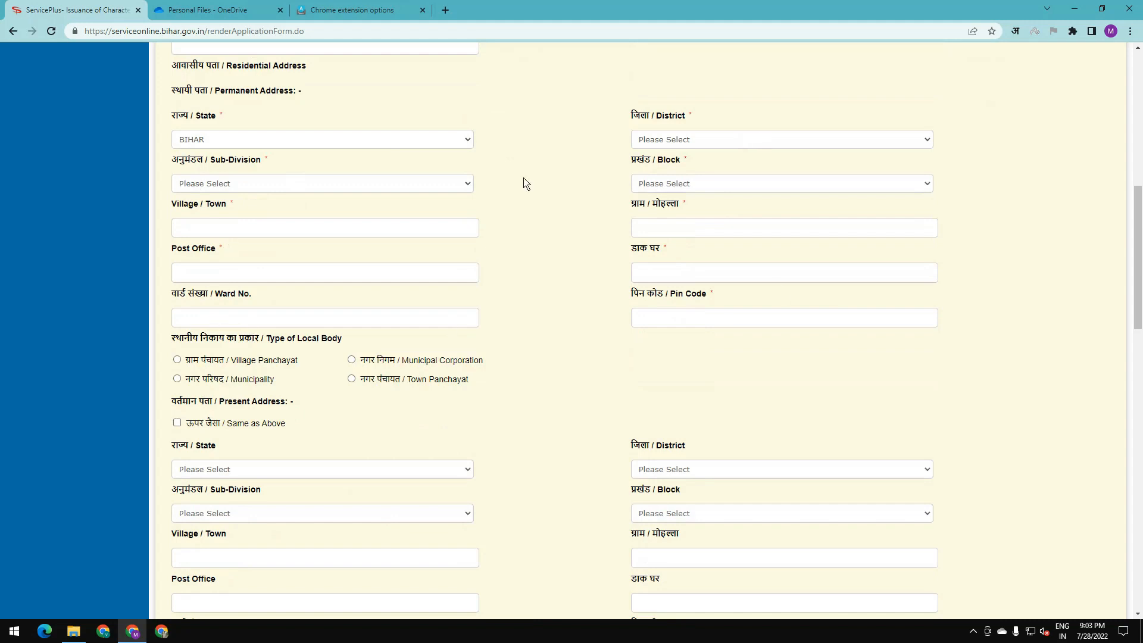
scroll(231, 250, "down", 1)
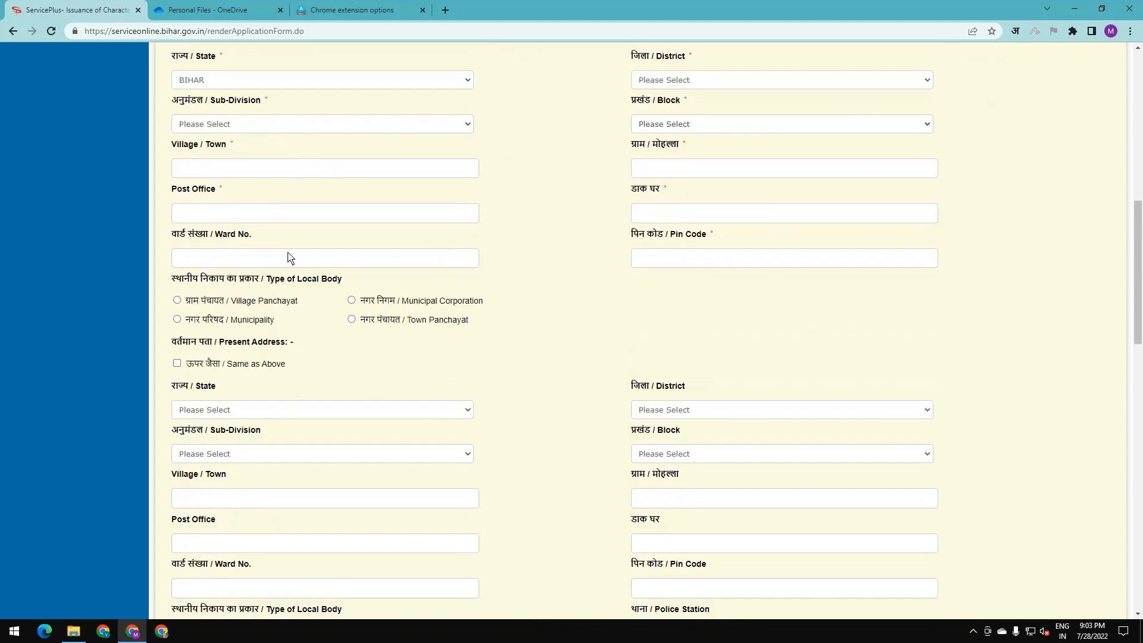
Choose Municipal Corporation as the type of local body for the permanent address.
scroll(301, 255, "down", 3)
left_click_drag(184, 100, 344, 104)
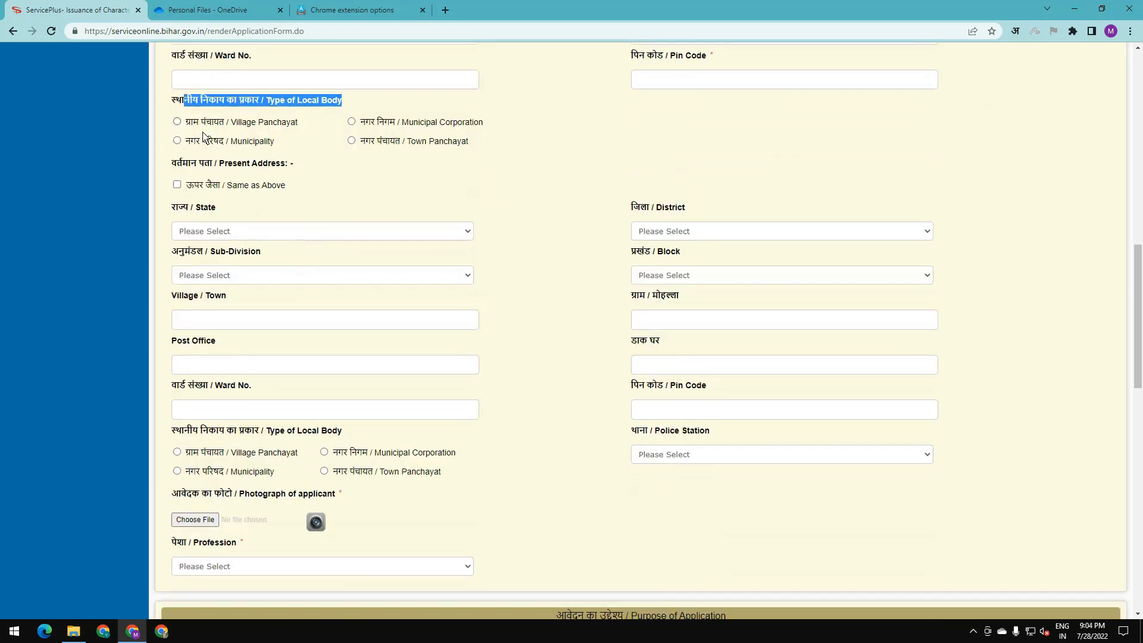
left_click(402, 125)
left_click(231, 142)
left_click(391, 143)
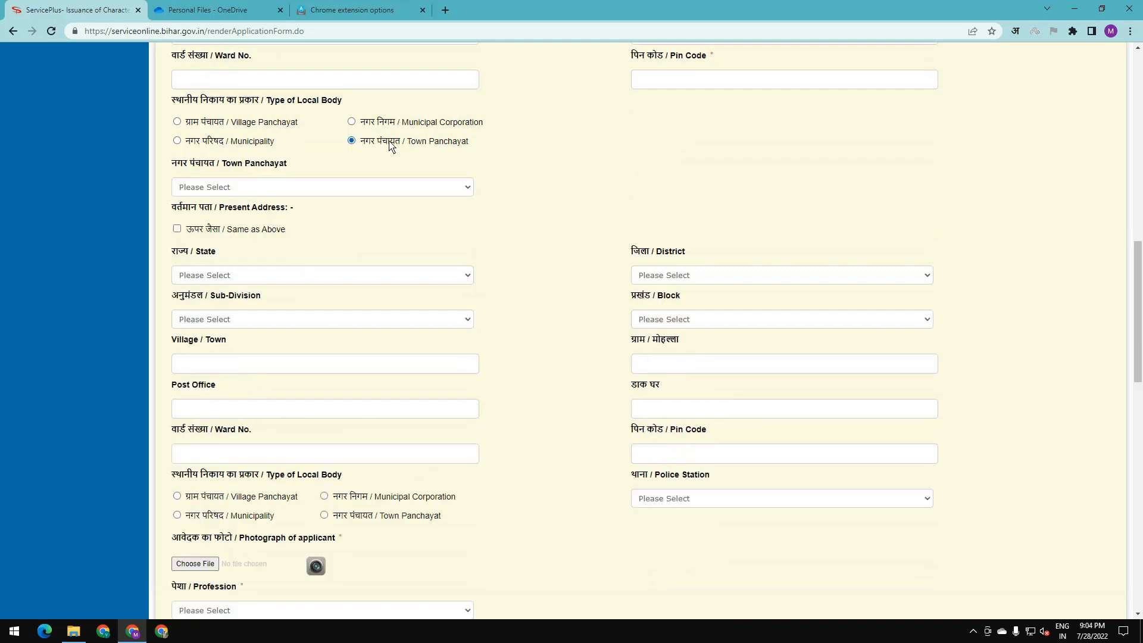
left_click(397, 123)
scroll(377, 137, "down", 1)
left_click(285, 129)
left_click(300, 129)
Compare the permanent and present address sections and mark the present address as Same as Above.
scroll(300, 128, "up", 1)
scroll(313, 180, "down", 1)
scroll(313, 180, "down", 2)
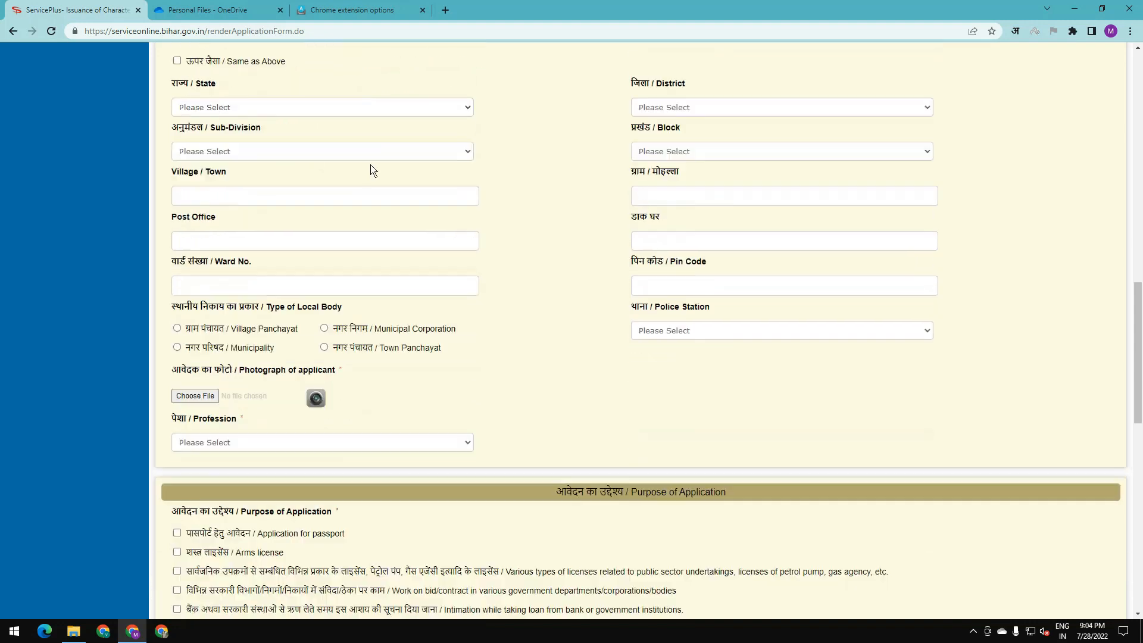
scroll(250, 149, "up", 1)
left_click_drag(176, 91, 268, 89)
scroll(308, 130, "up", 2)
scroll(306, 131, "up", 4)
left_click_drag(180, 94, 281, 100)
scroll(296, 200, "down", 1)
scroll(298, 204, "down", 2)
left_click_drag(173, 266, 286, 270)
scroll(320, 296, "down", 5)
scroll(308, 241, "up", 2)
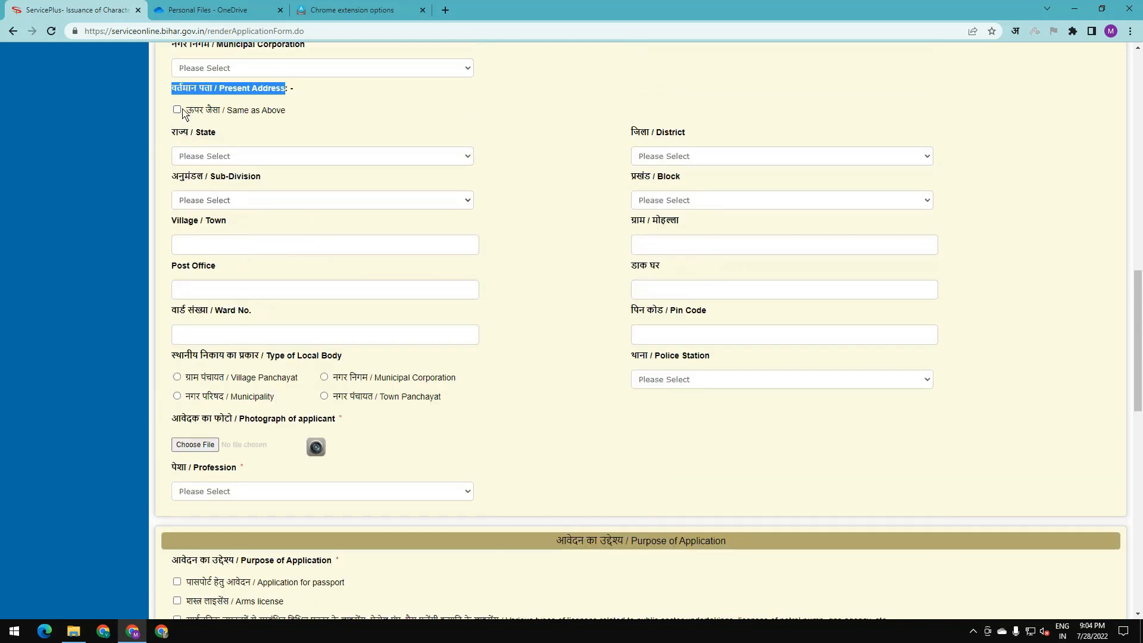
left_click(177, 110)
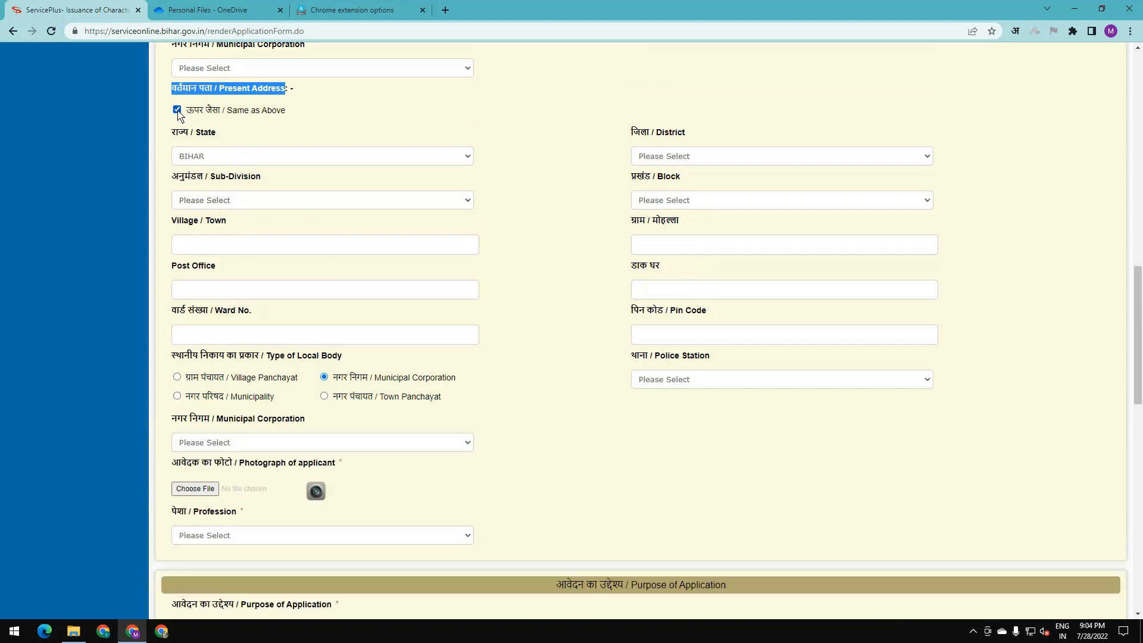
Upload the applicant's photo file from the Downloads folder as the photograph of applicant.
scroll(522, 408, "down", 7)
scroll(521, 408, "up", 1)
left_click(197, 132)
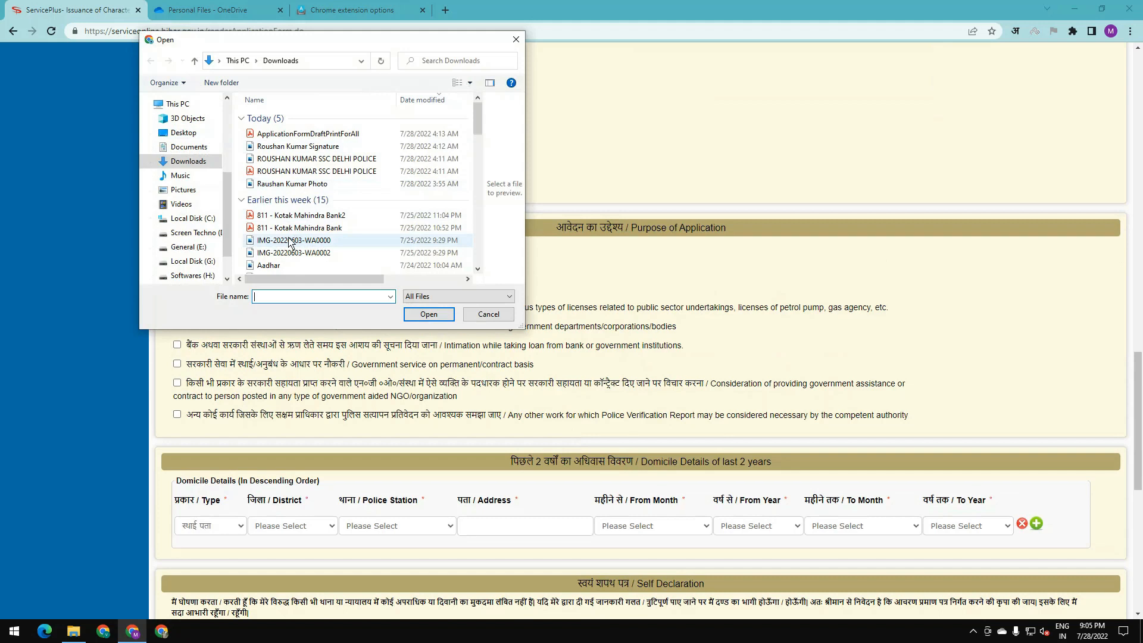
type("vijay")
key("Down")
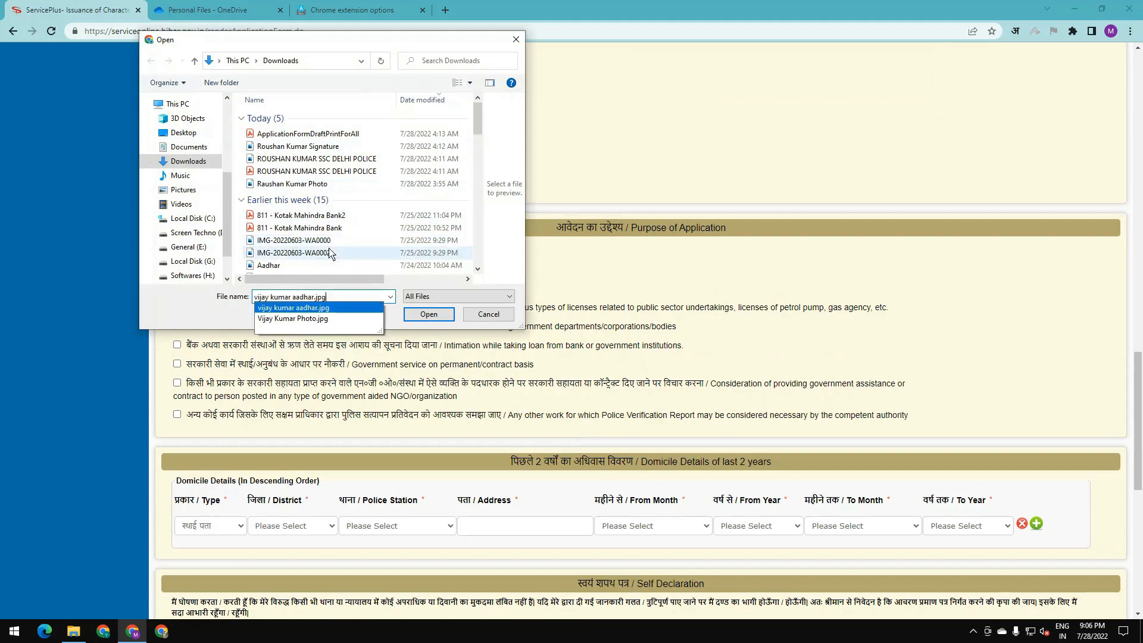
key("Down")
key("Return")
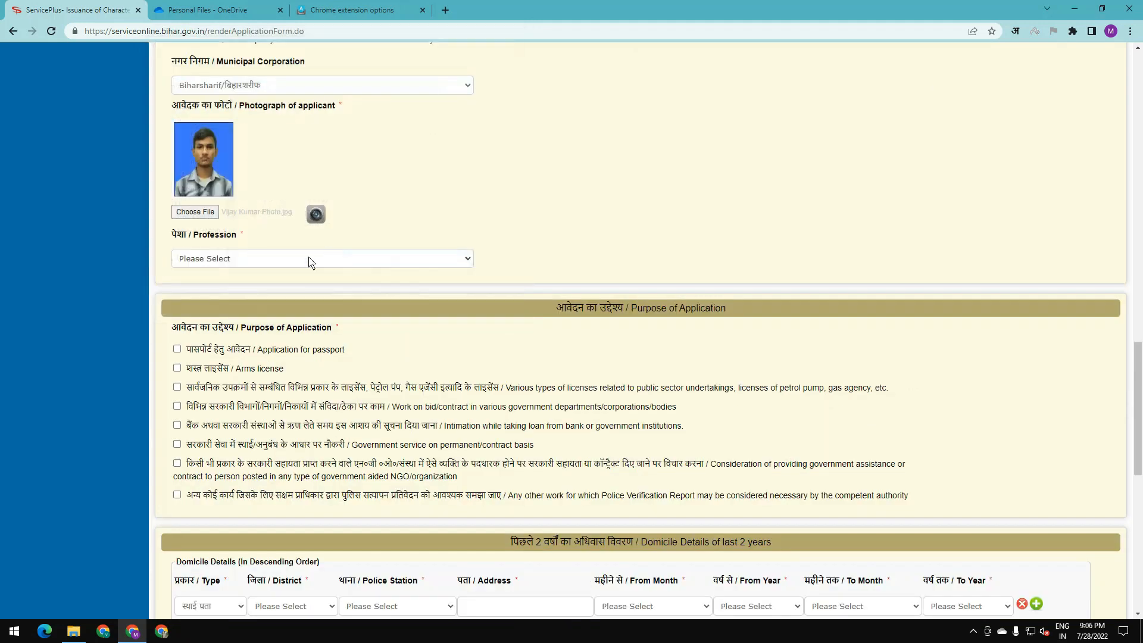
Set the applicant's profession to Business after trying Other.
left_click(309, 261)
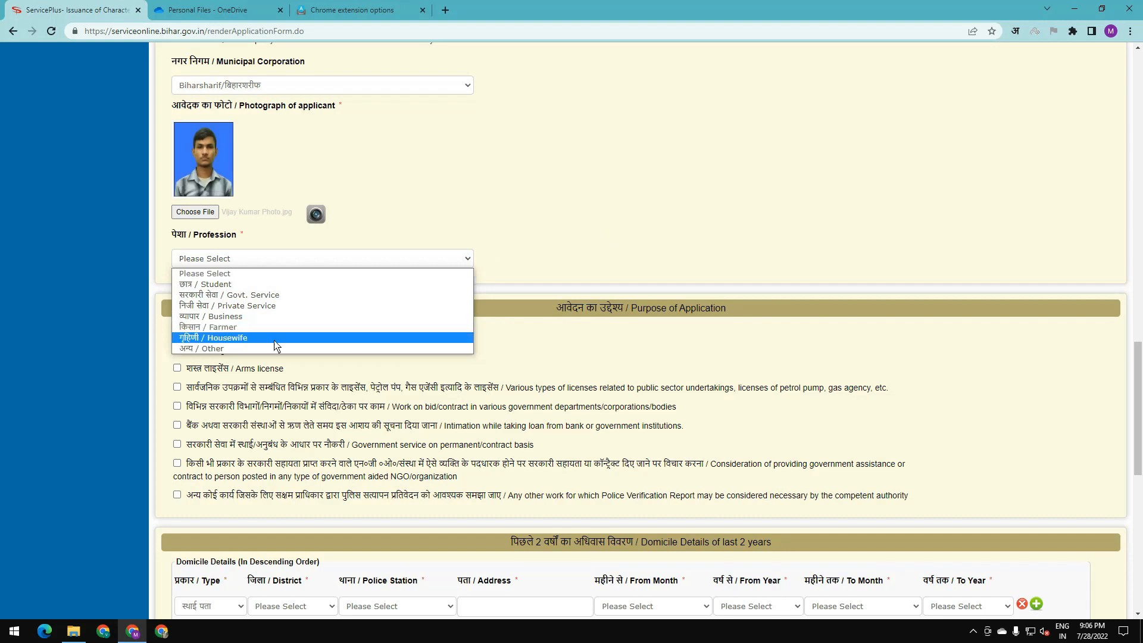
left_click(247, 348)
left_click(272, 264)
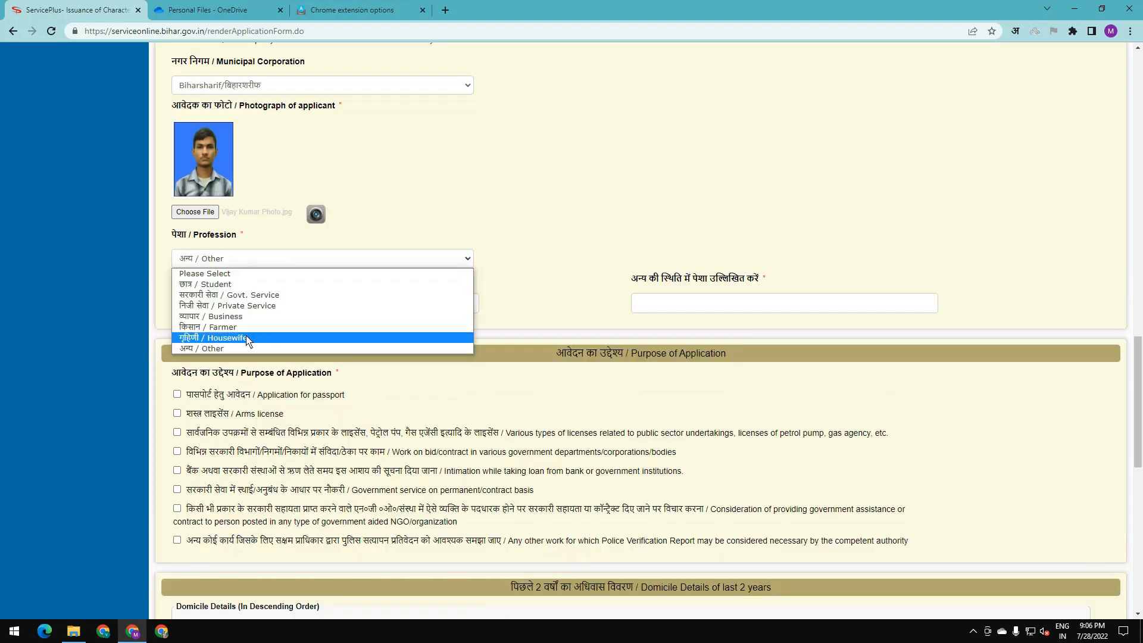
left_click(244, 318)
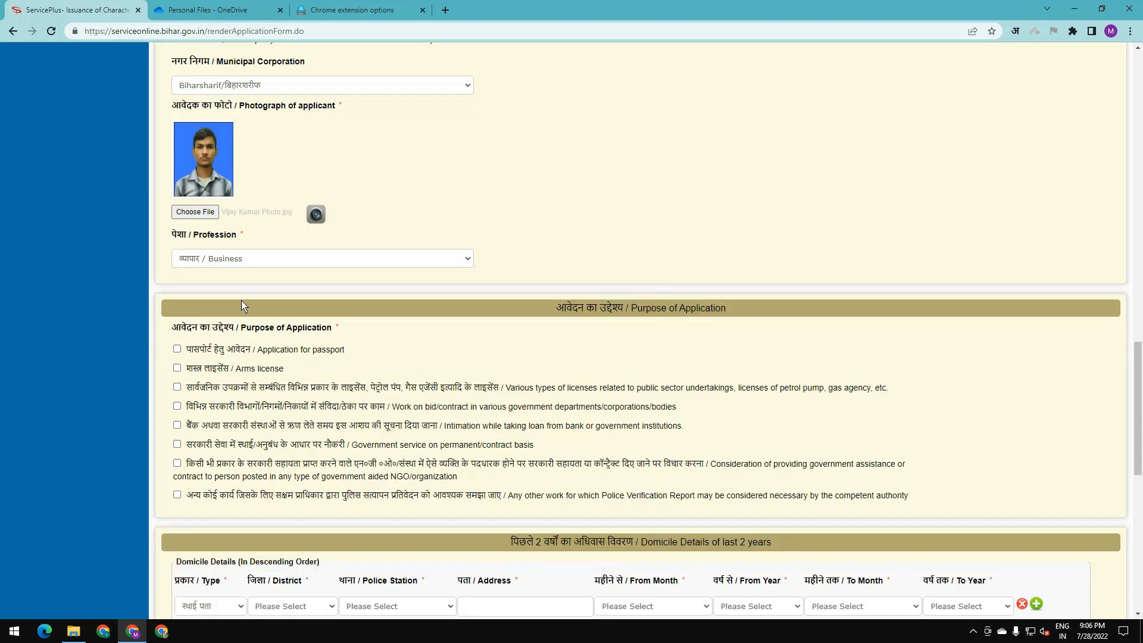
Mark the purpose as any other work requiring a Police Verification Report and specify it in English as Csc Verification And Csp Approval.
scroll(241, 305, "down", 4)
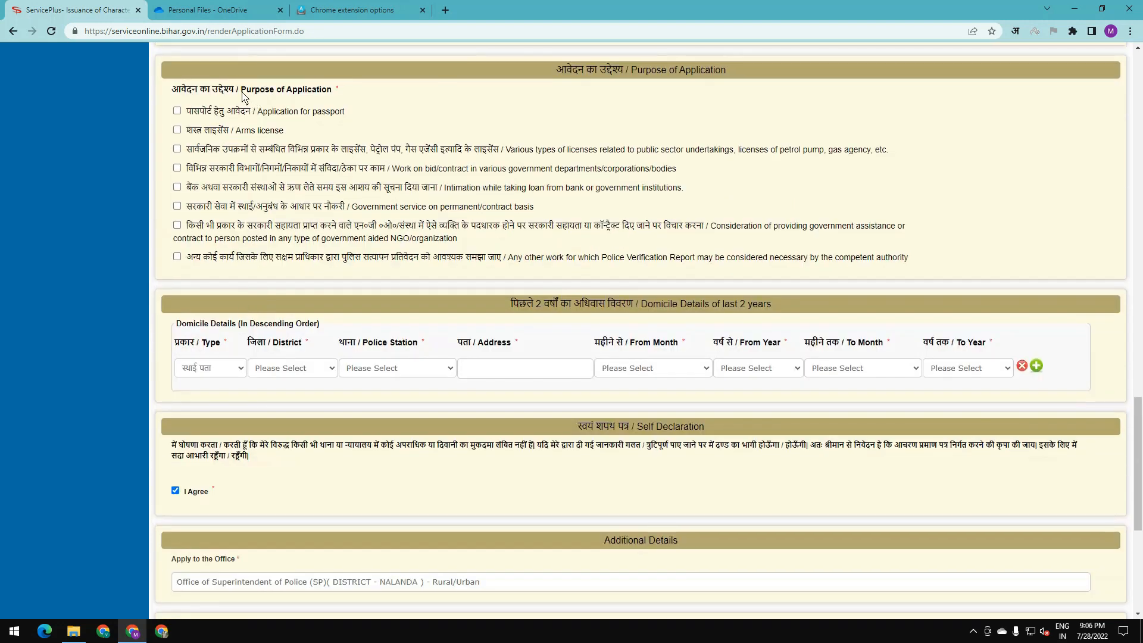
left_click_drag(241, 91, 335, 93)
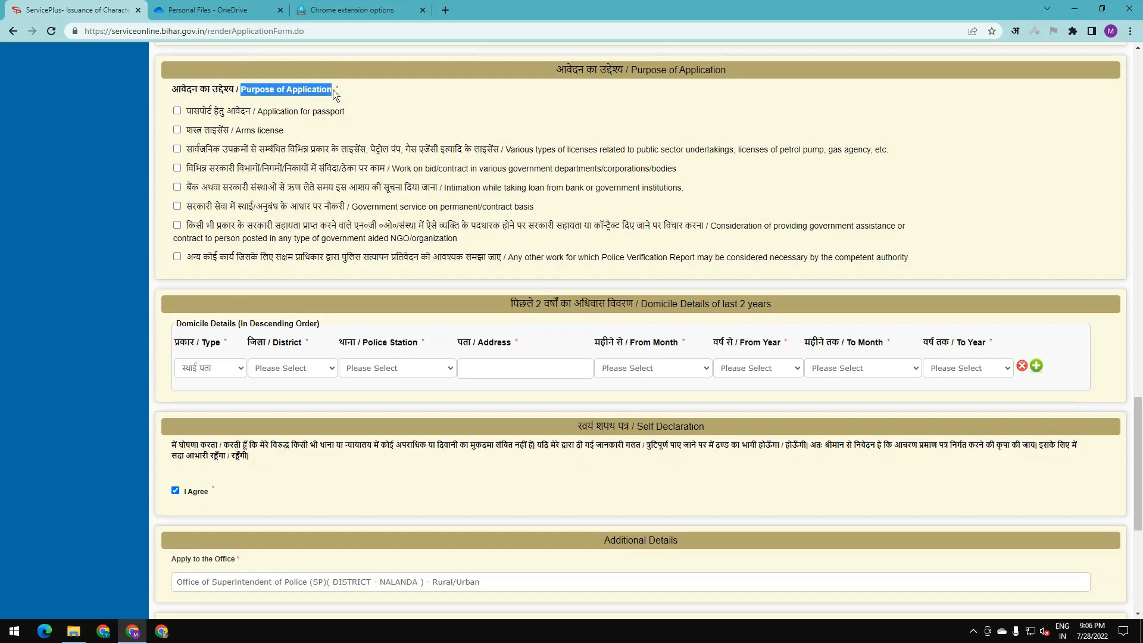
left_click(177, 258)
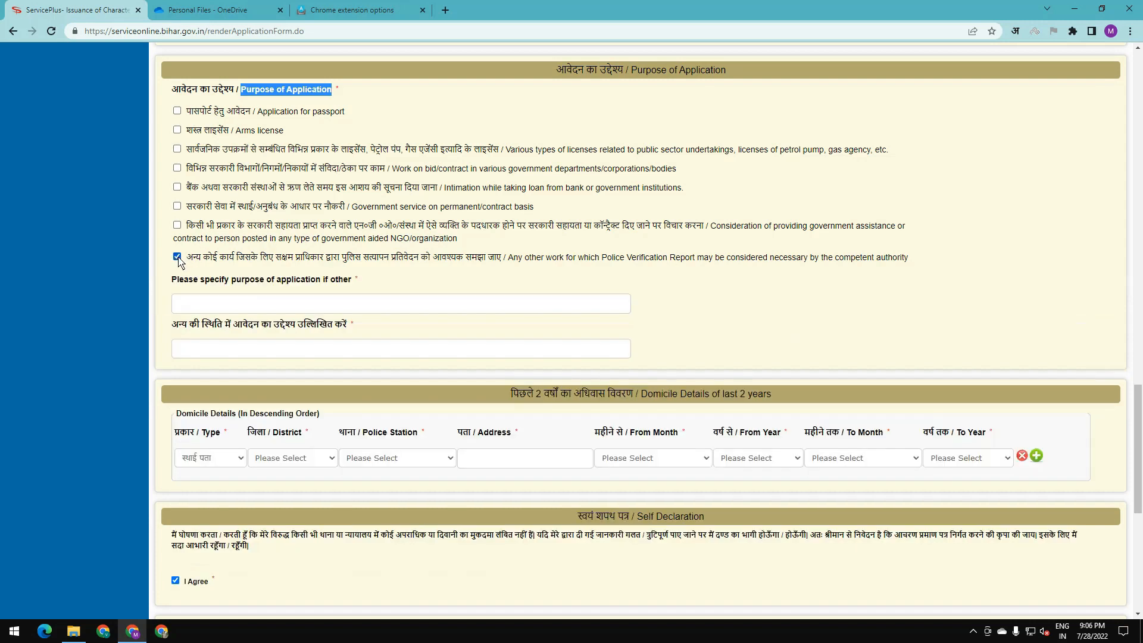
left_click(202, 306)
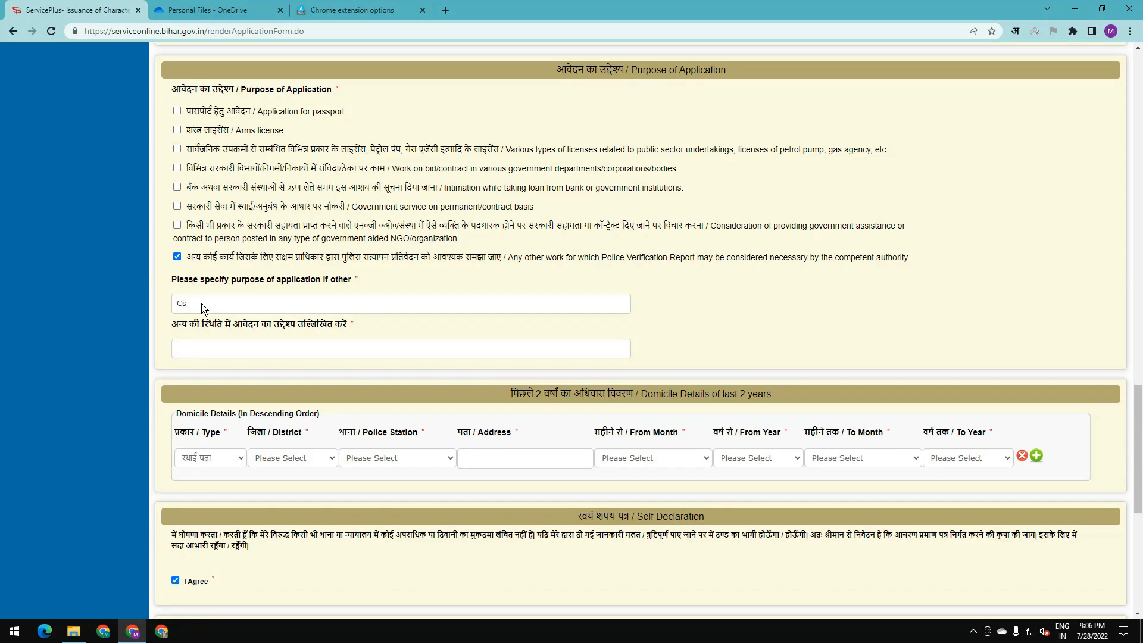
type("Csc")
key("Tab")
type("Verification And Csp Approval")
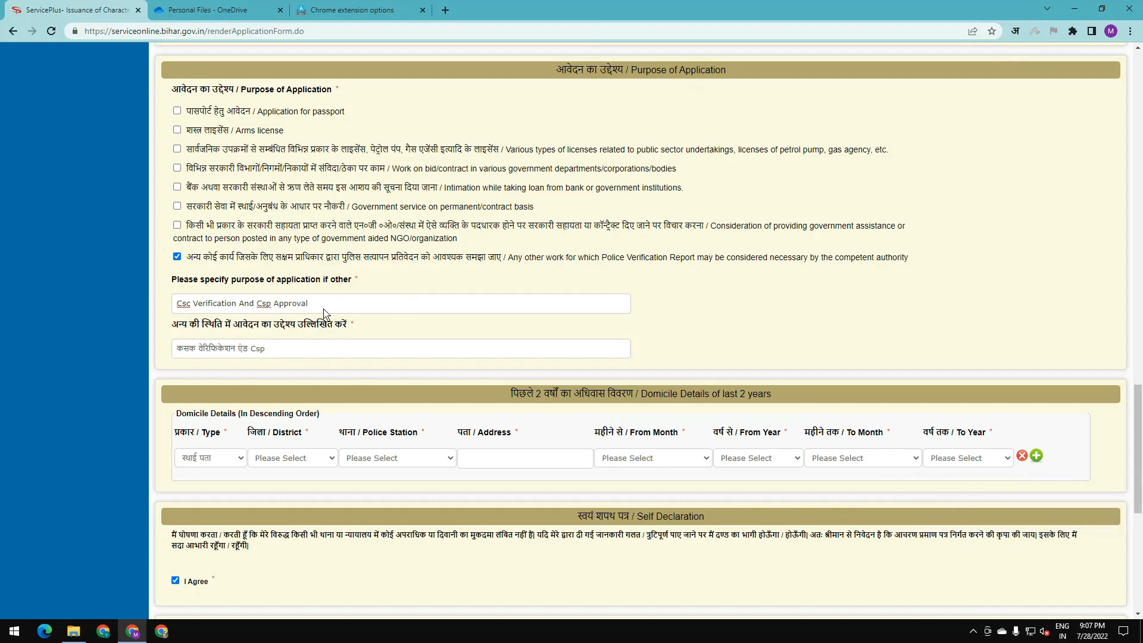
Look up the Hindi entries among the available input tools in the Google Input Tools extension options.
key("ctrl+a")
left_click(282, 355)
left_click_drag(282, 356, 172, 362)
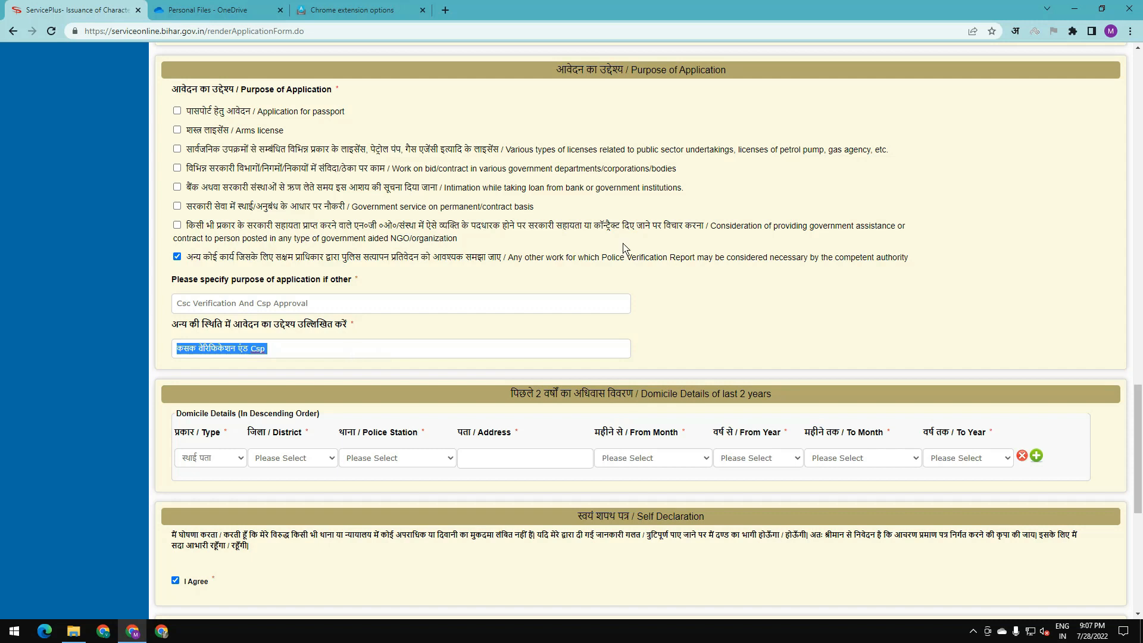
left_click(1015, 31)
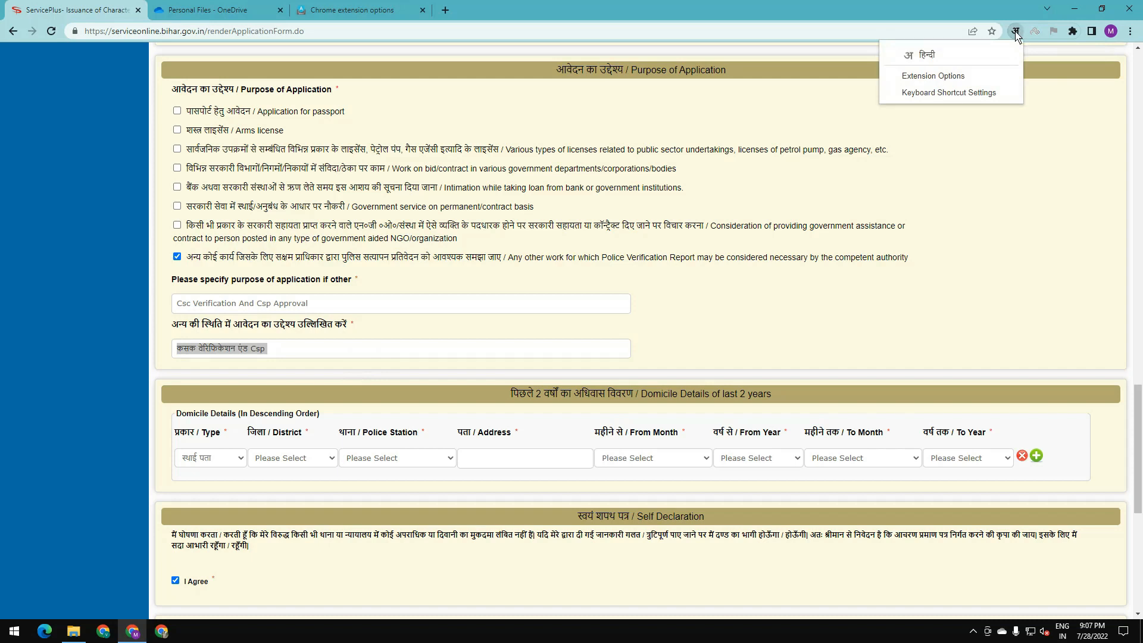
left_click(947, 75)
scroll(377, 278, "down", 10)
scroll(377, 279, "down", 10)
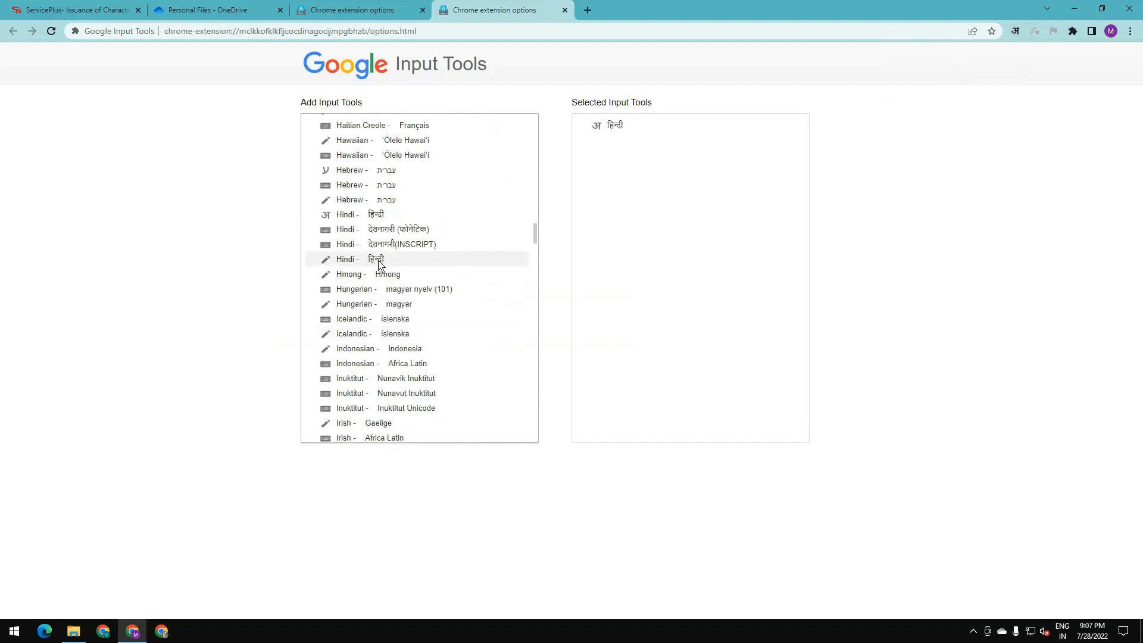
left_click(369, 262)
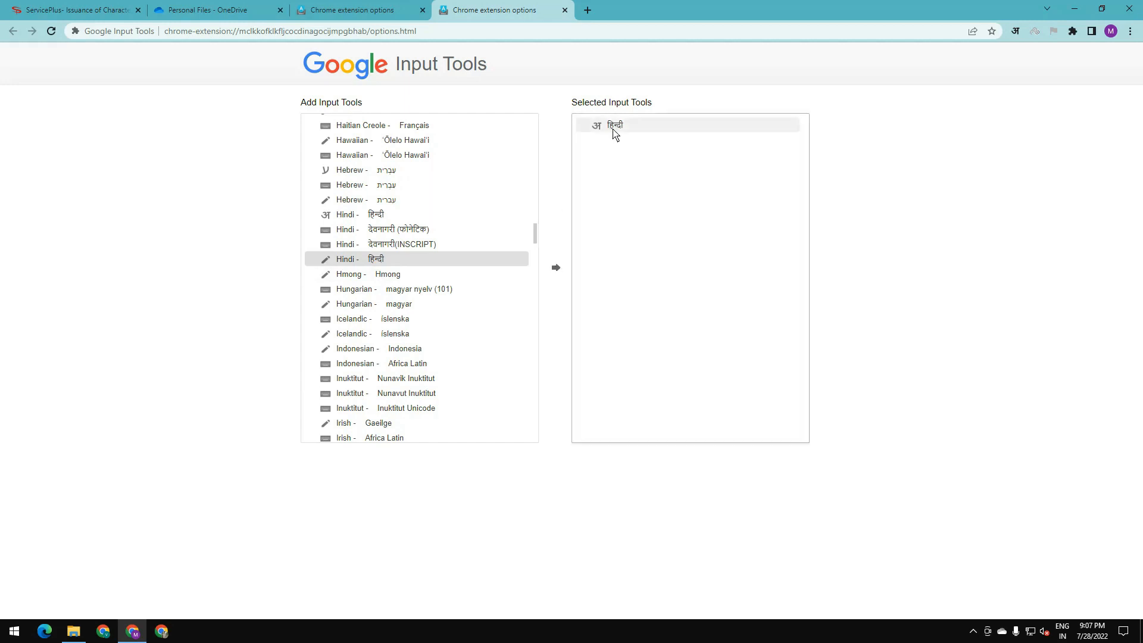
Turn on the हिन्दी input tool and return to the application form.
left_click(1015, 31)
left_click(931, 59)
left_click(97, 10)
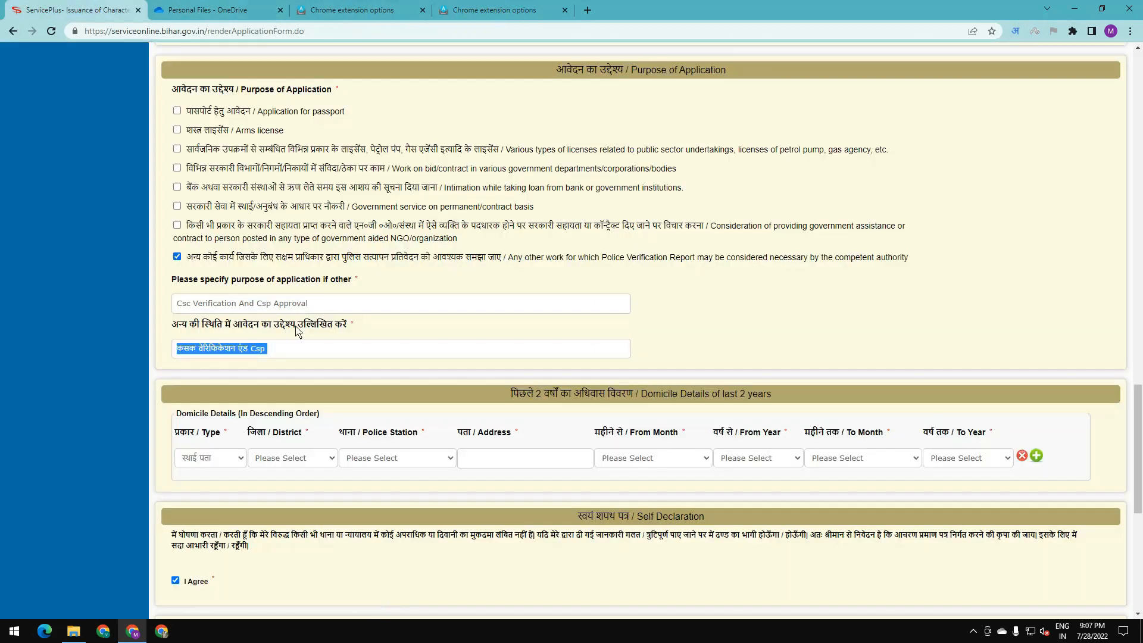
Replace the Hindi purpose text with सीएससी वेरिफिकेशन और सीएसपी अप्रूवल के लिए and turn off Hindi input.
type("c")
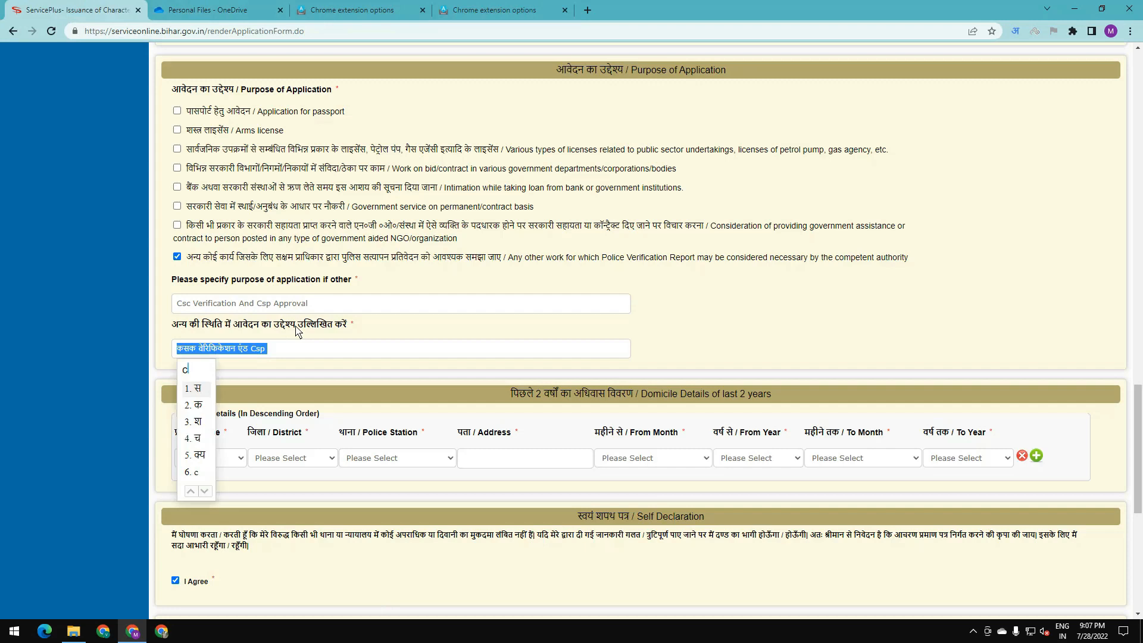
key("Escape")
type("seeassee")
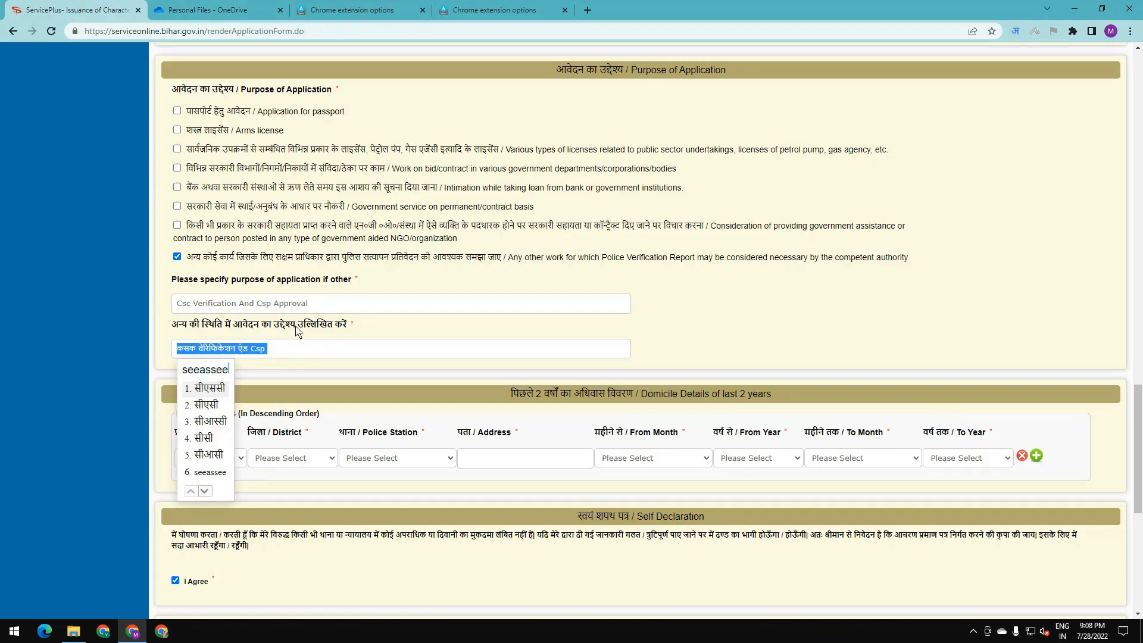
key("space")
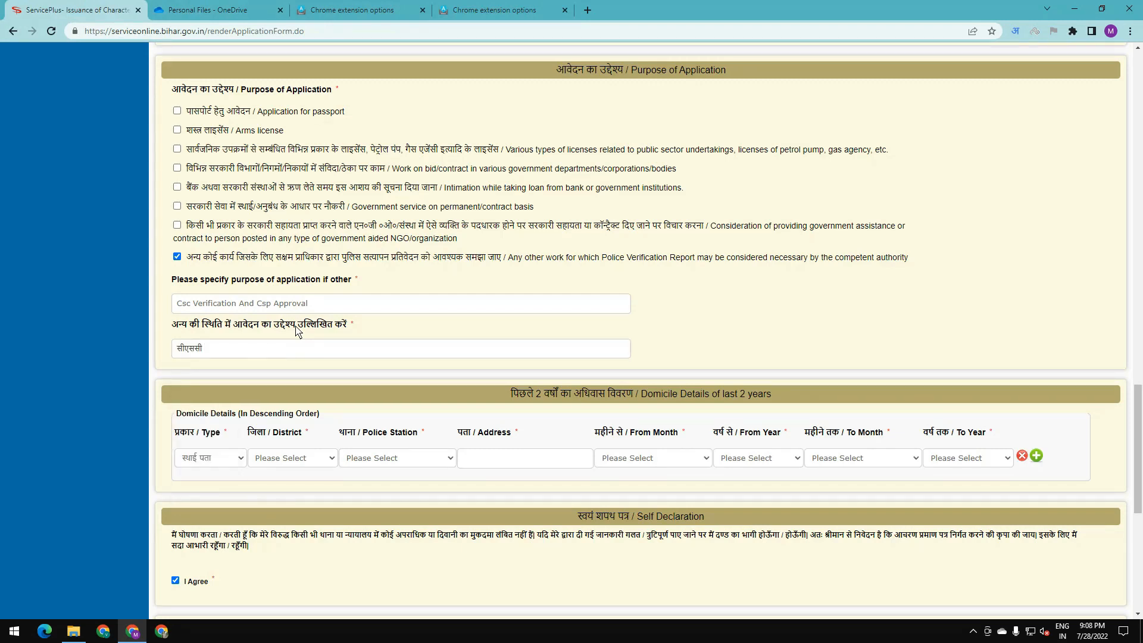
type("verification")
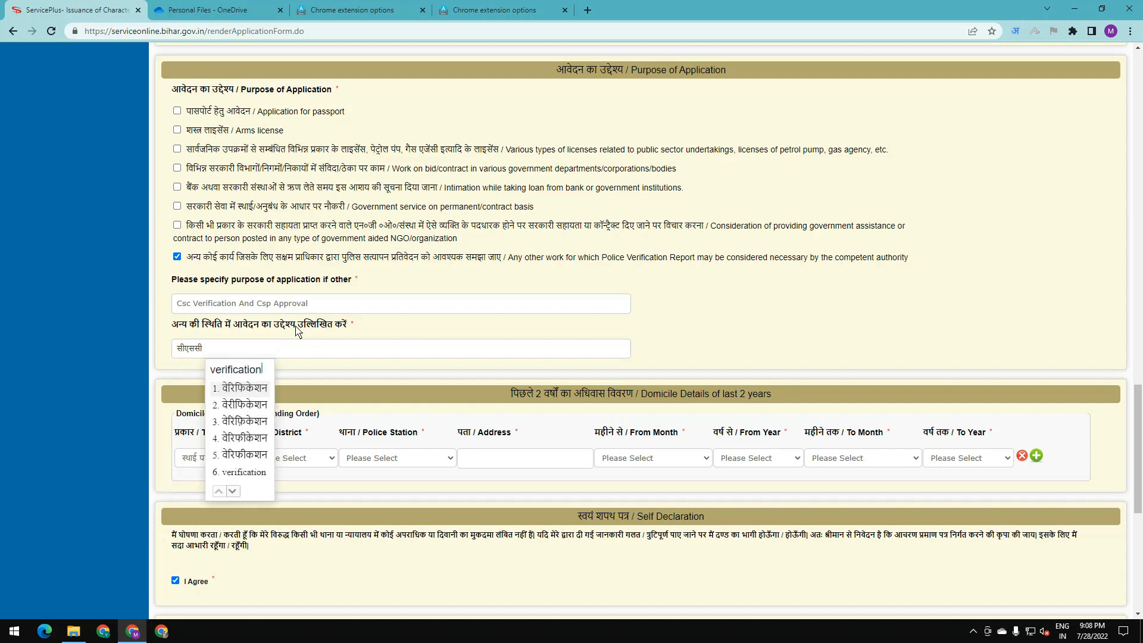
key("space")
type("aur")
key("space")
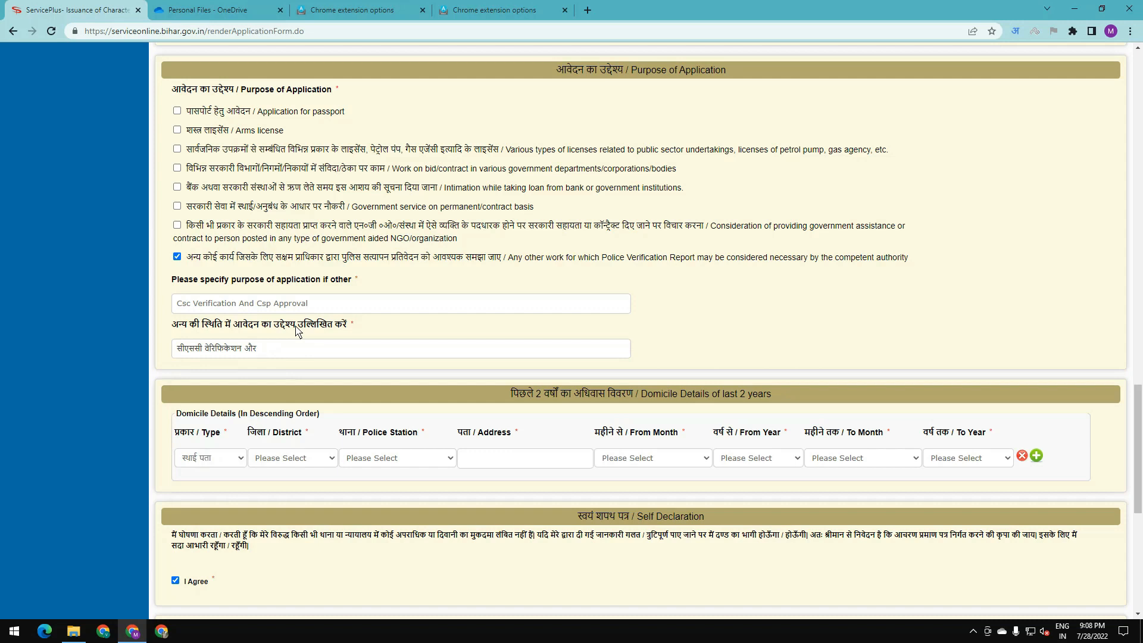
type("seeaspee")
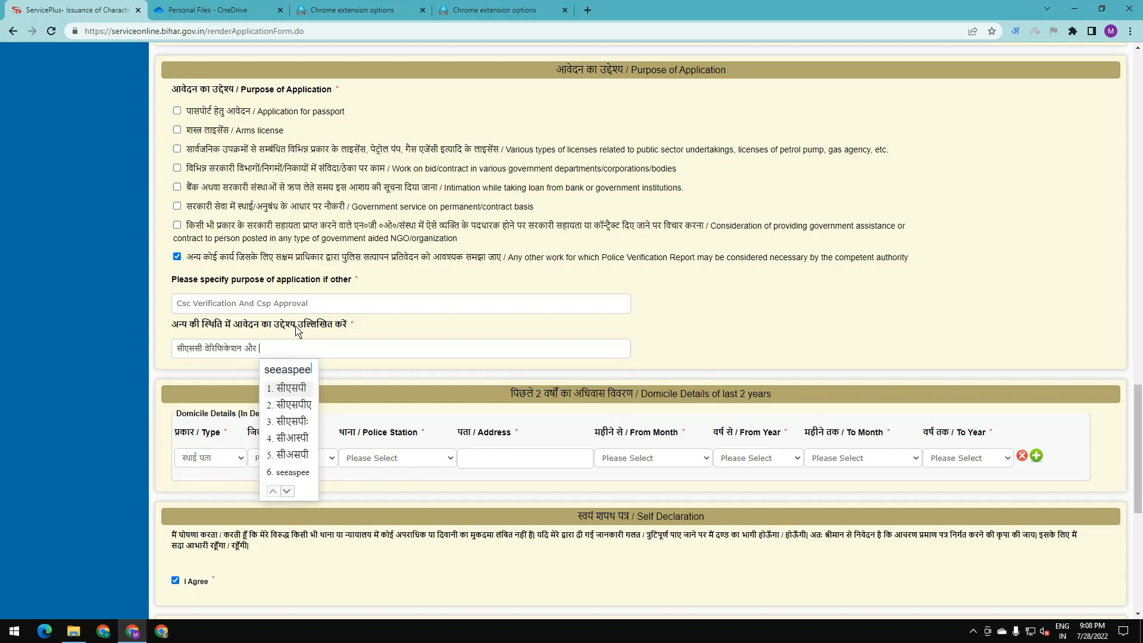
key("space")
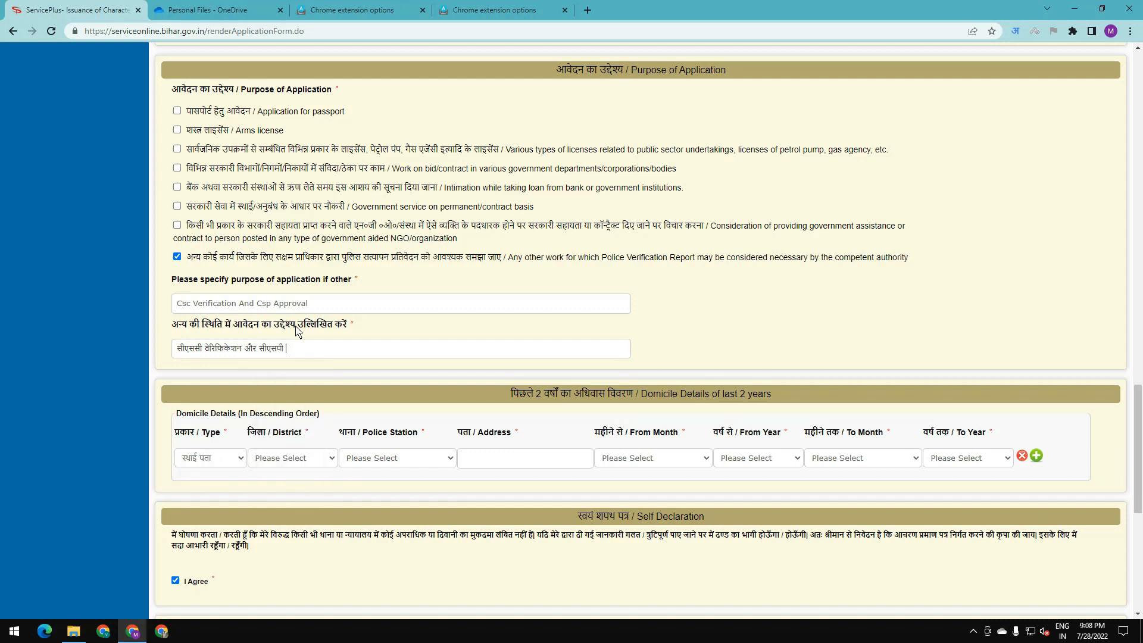
type("approval")
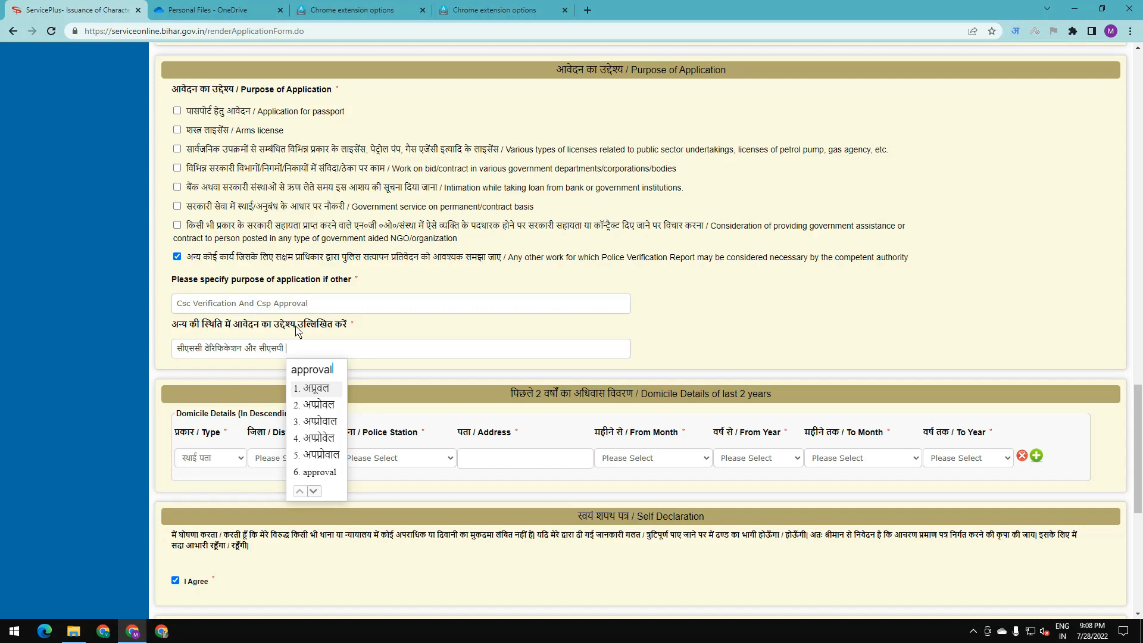
key("space")
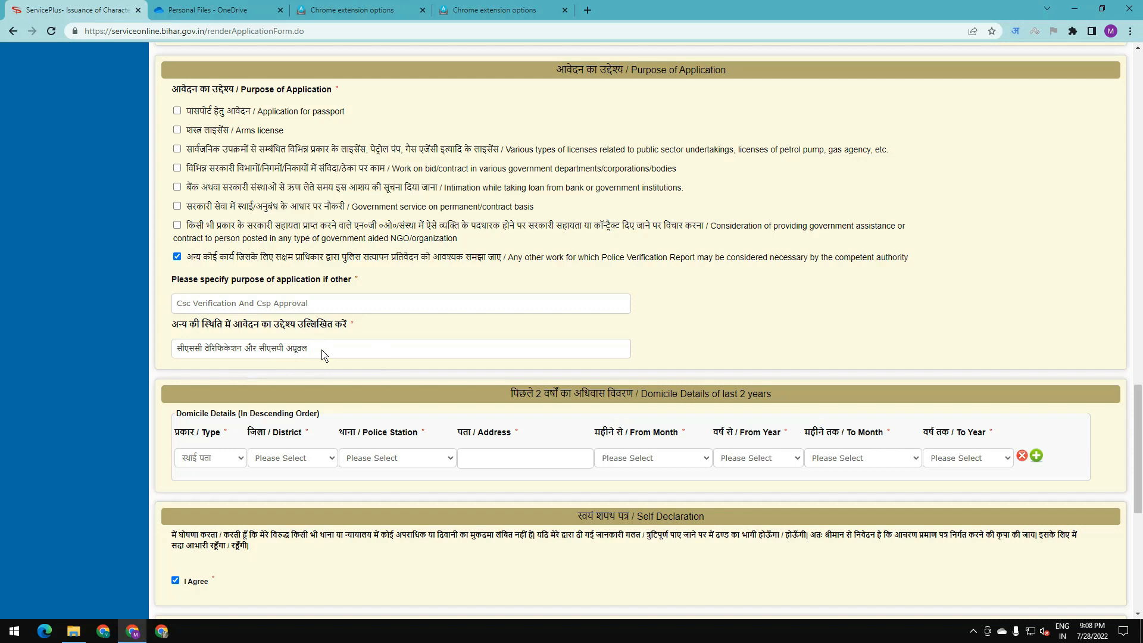
type("ke liye")
left_click(1015, 31)
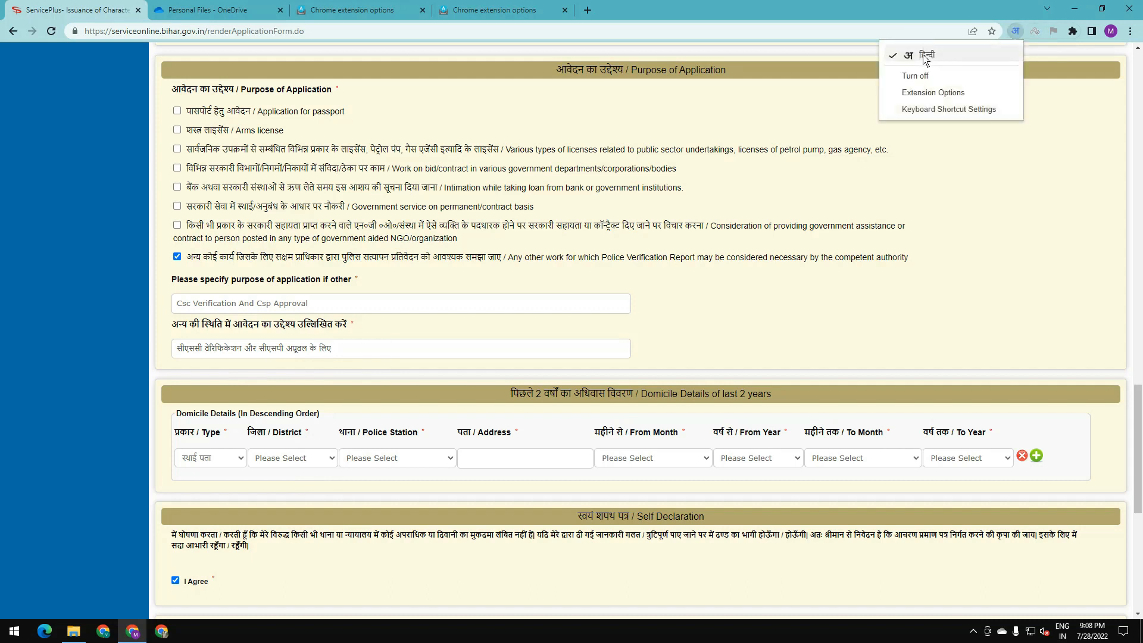
left_click(924, 57)
Set the district to NALANDA/नालंदा and the type to स्थाई पता in the domicile details of the last 2 years.
scroll(439, 357, "down", 4)
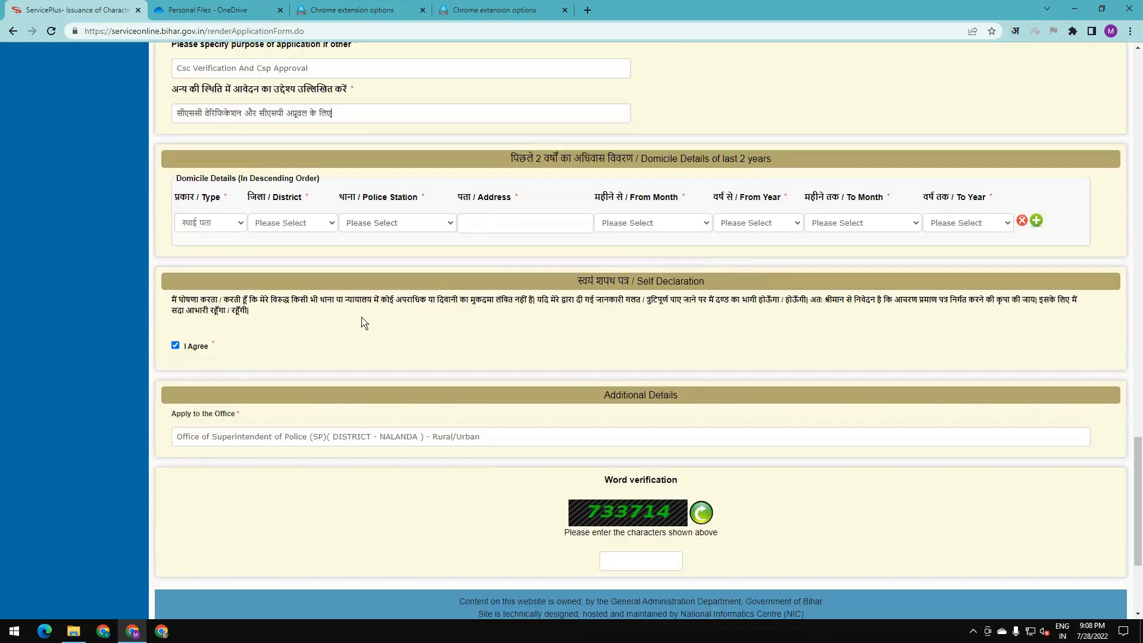
left_click(296, 220)
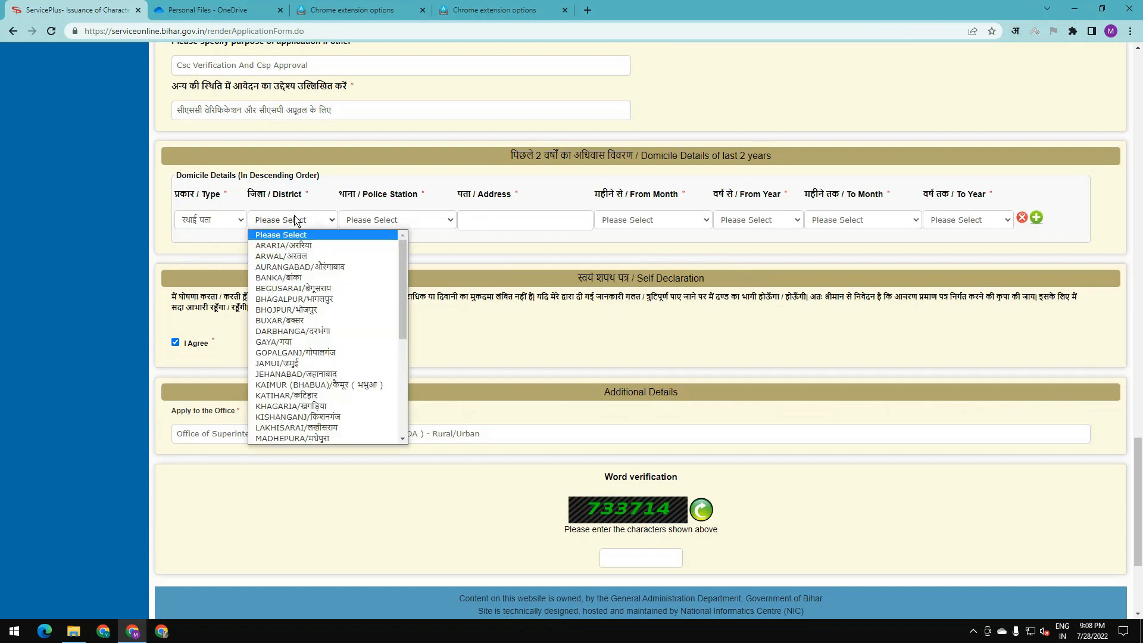
key("n")
key("Return")
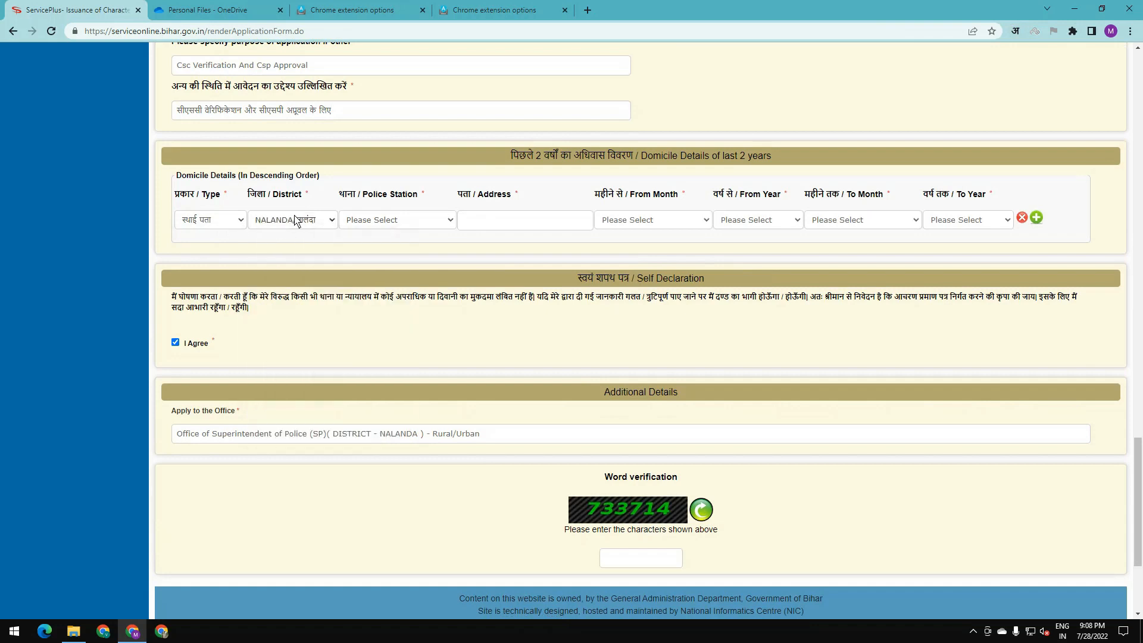
left_click_drag(509, 155, 777, 165)
triple_click(716, 161)
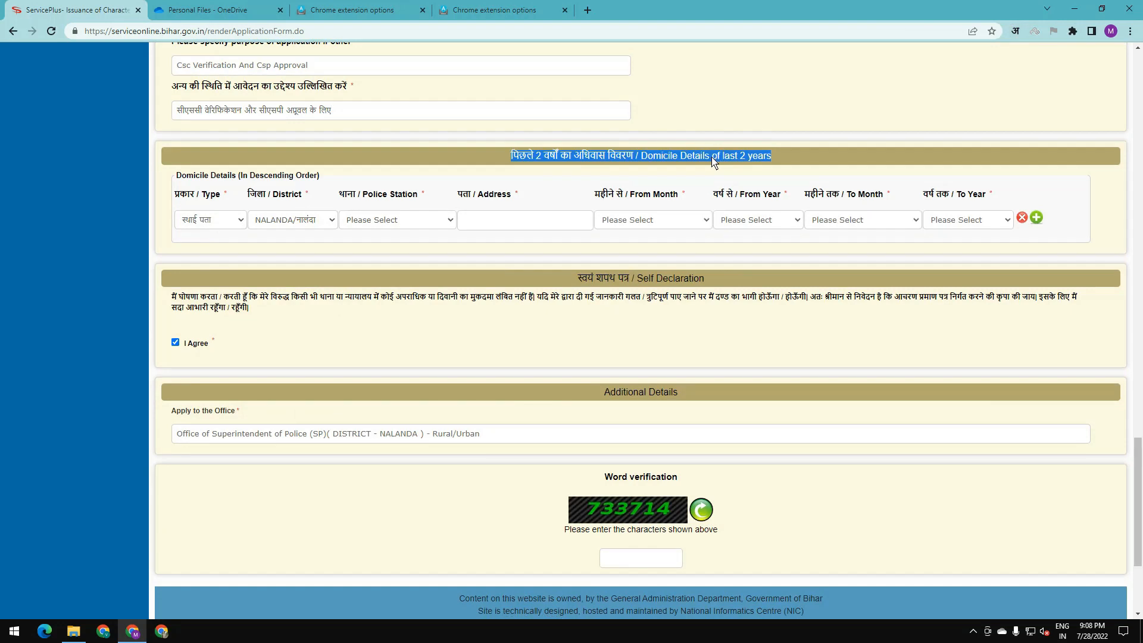
left_click(222, 226)
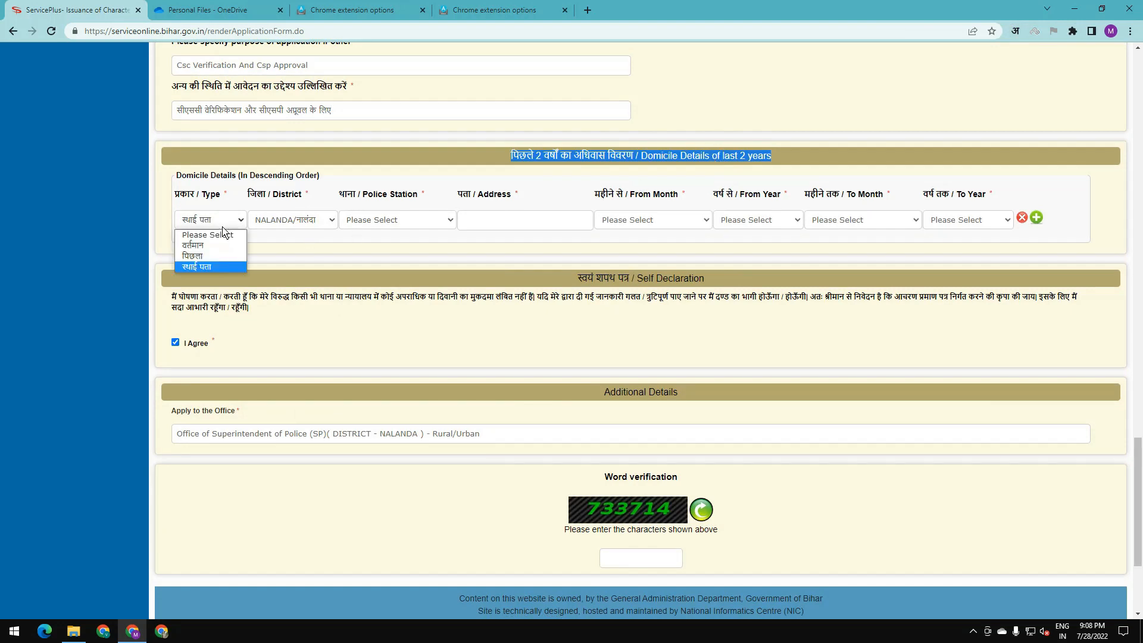
left_click(214, 266)
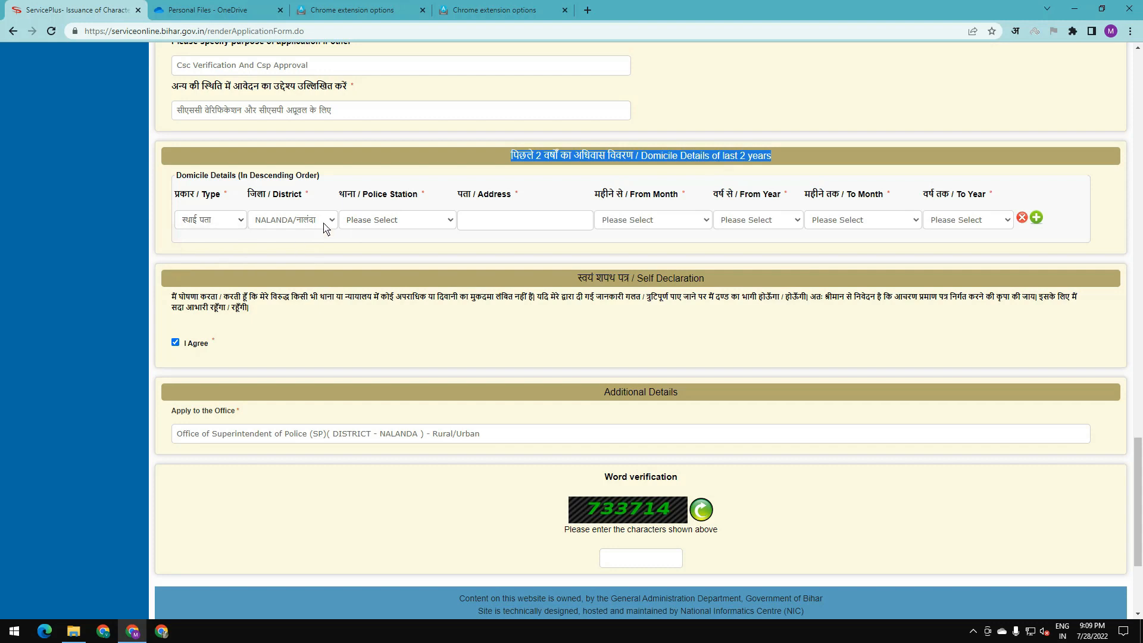
Choose the police station for the permanent address row in the domicile details.
left_click(422, 222)
key("n")
left_click(424, 222)
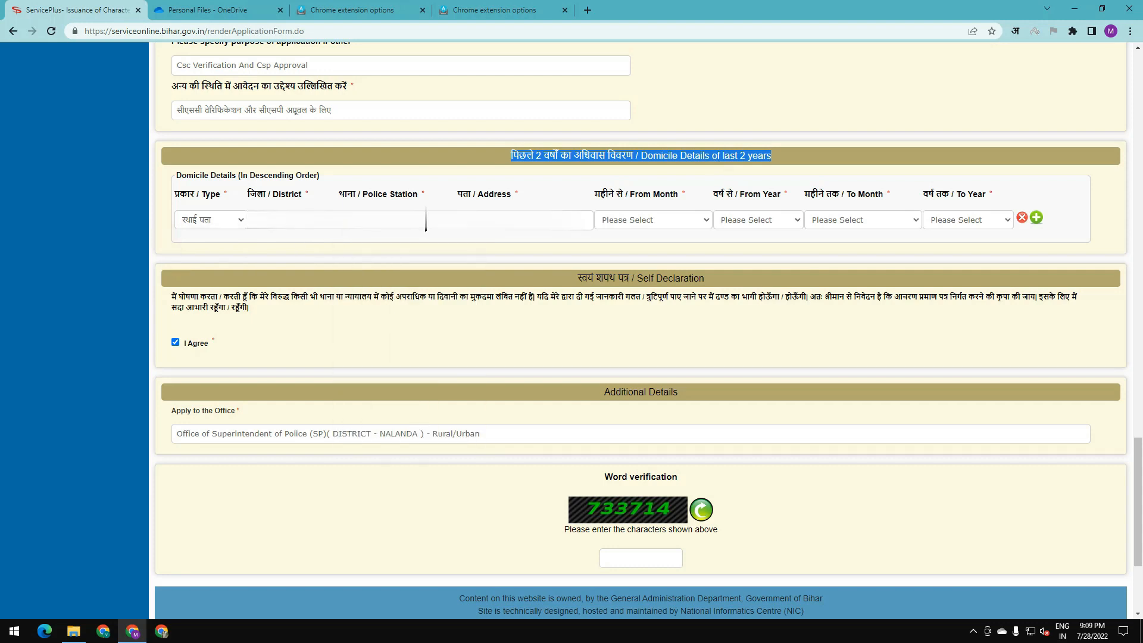
left_click(425, 220)
key("b")
key("i")
key("Return")
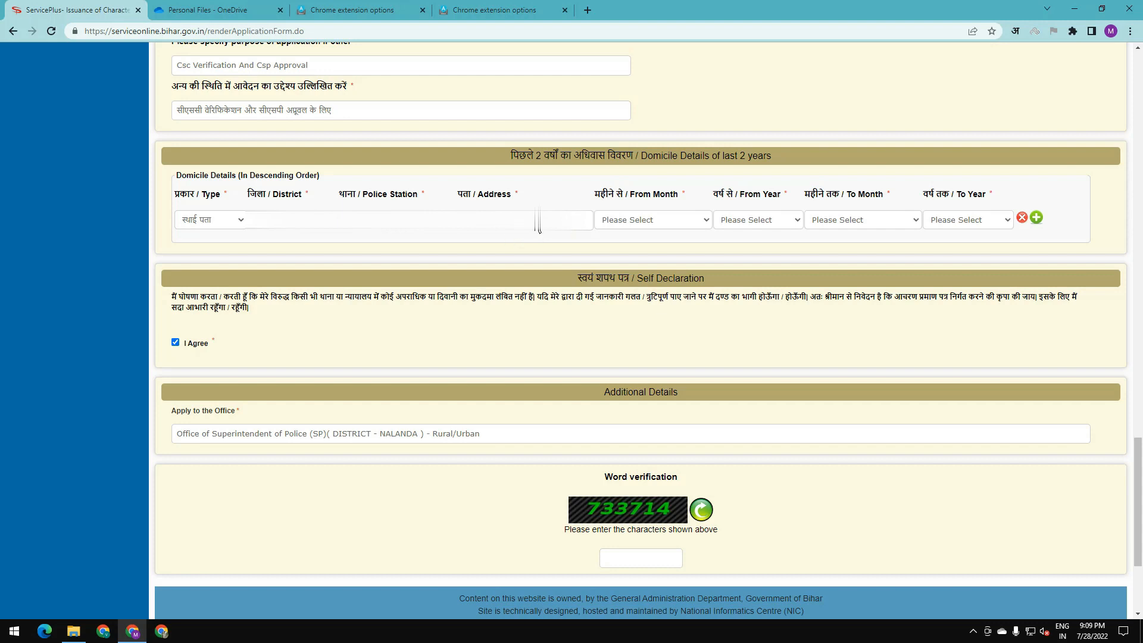
Set the start of the domicile period to जनवरी (January) 2017.
left_click(632, 224)
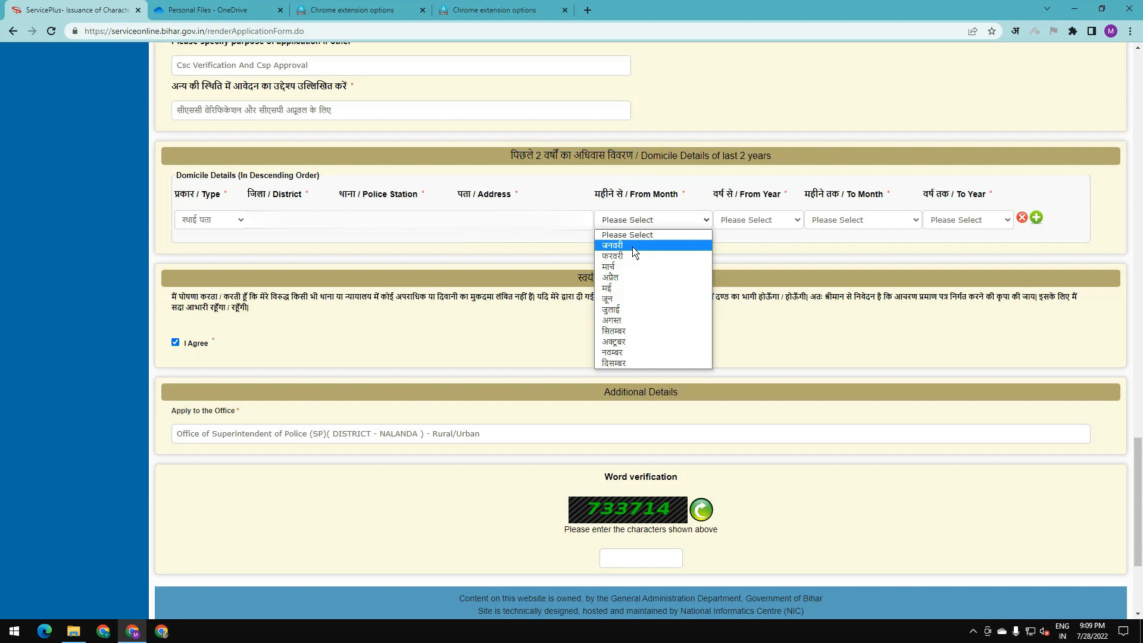
left_click(625, 246)
left_click(749, 227)
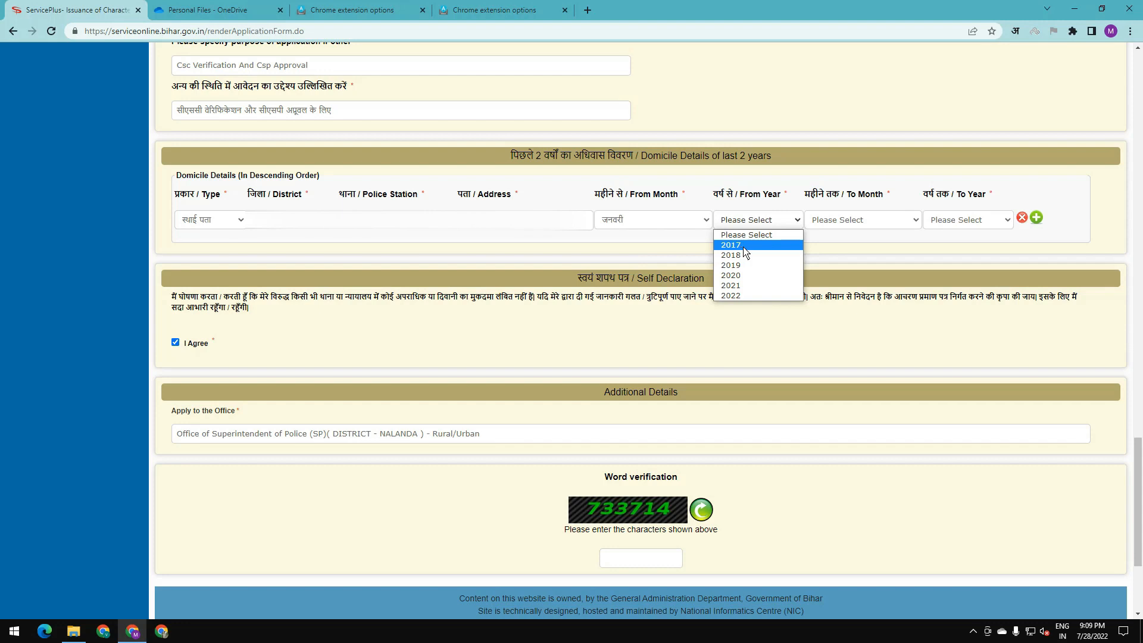
left_click(744, 248)
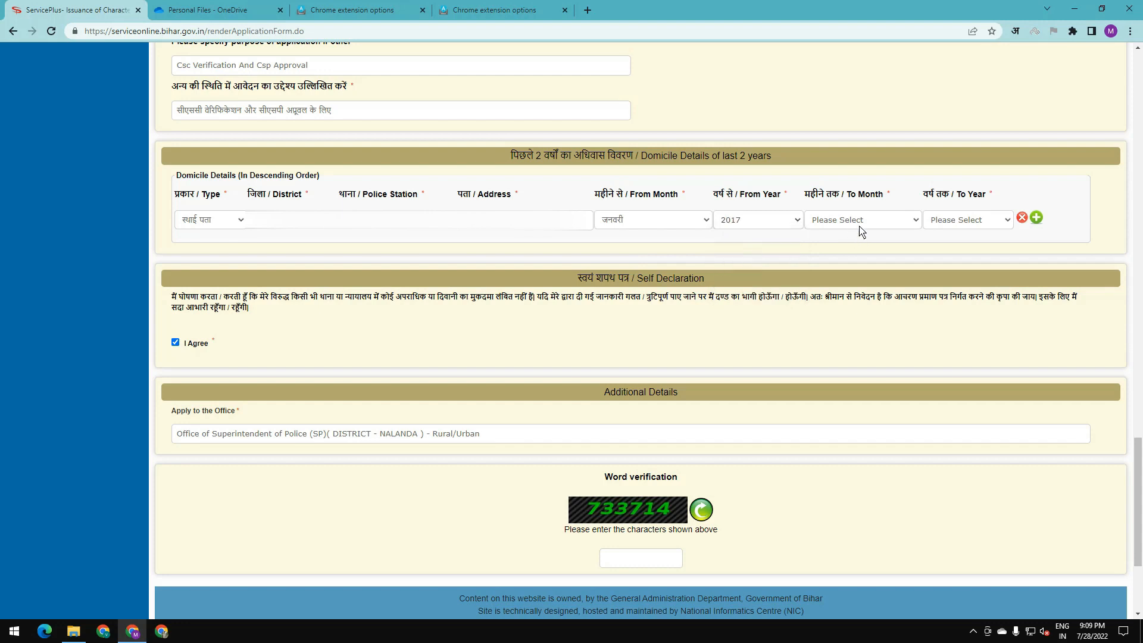
Set the end of the domicile period to जुलाई (July) 2022.
left_click(955, 225)
left_click(941, 295)
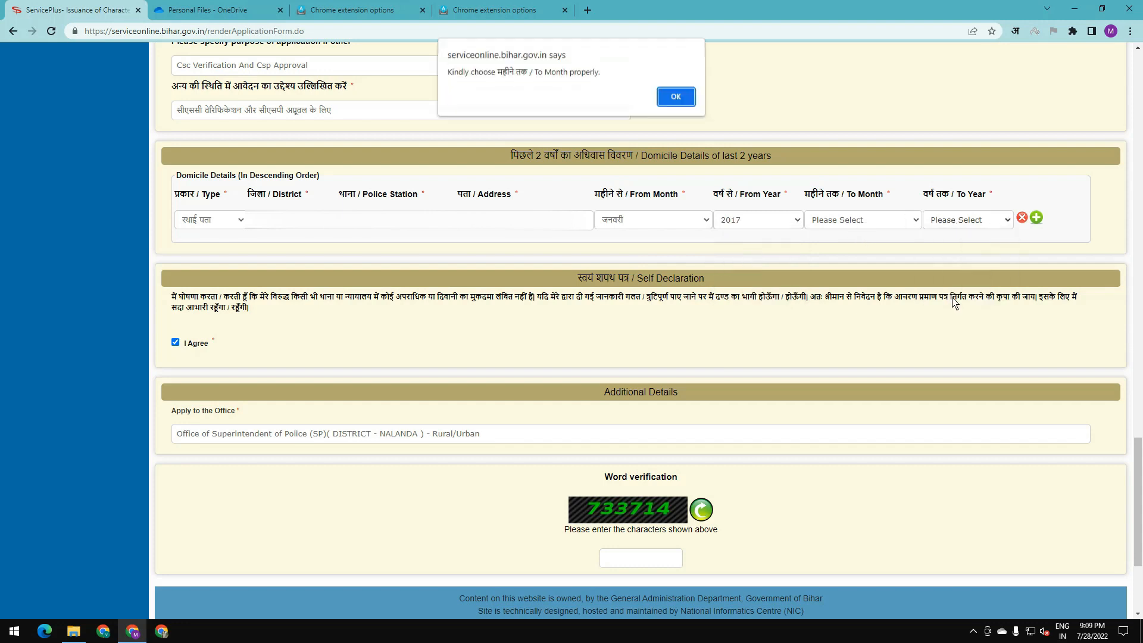
left_click(676, 89)
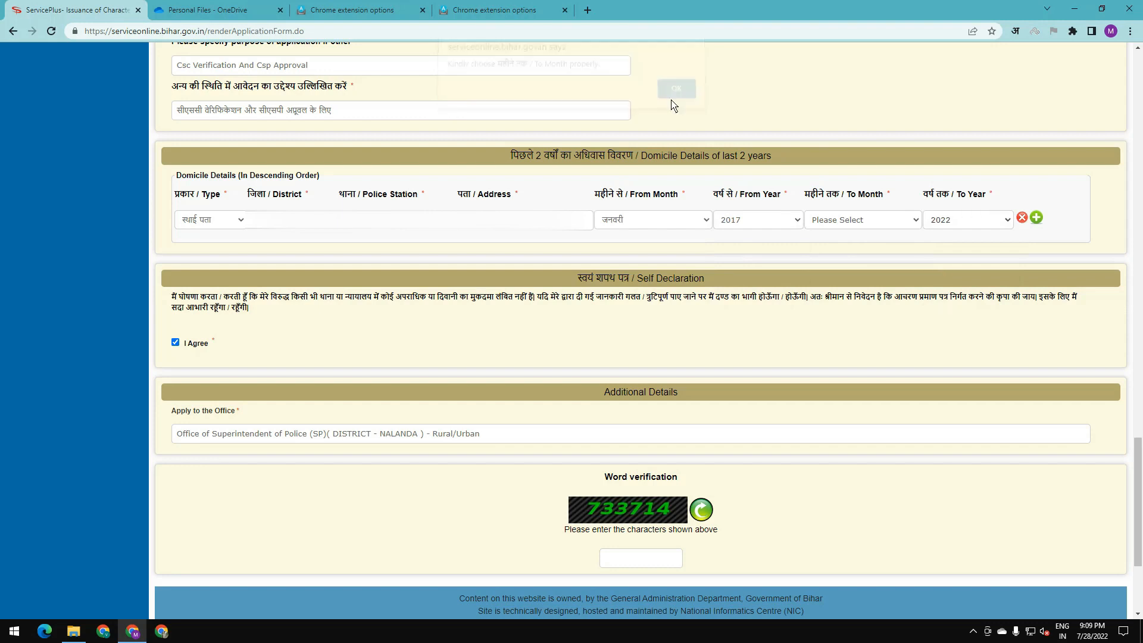
left_click(896, 227)
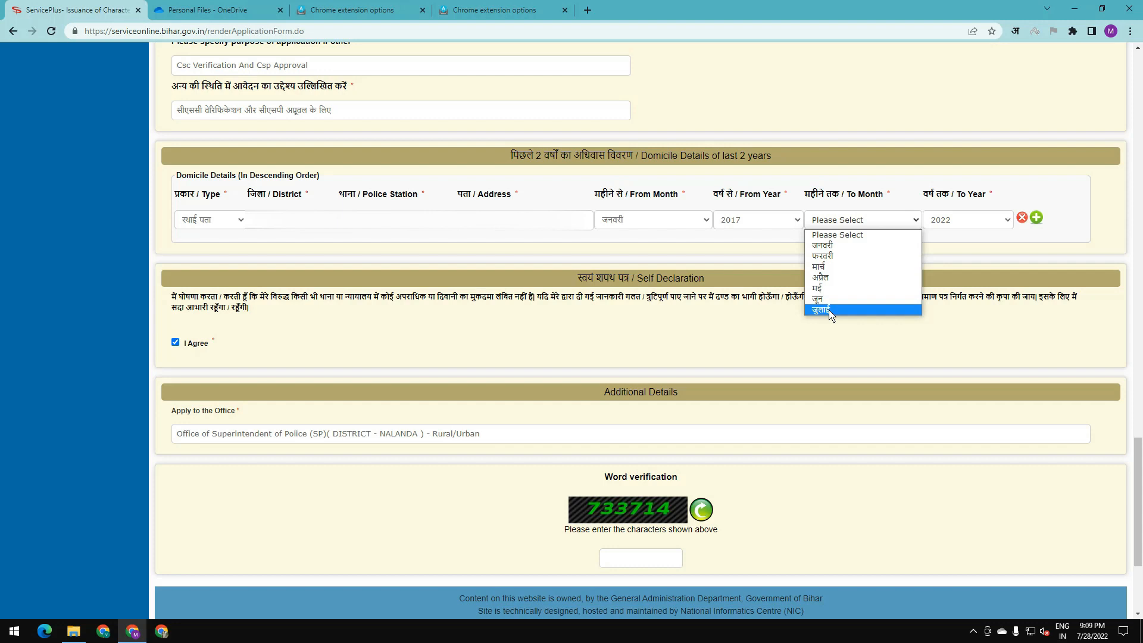
left_click(830, 313)
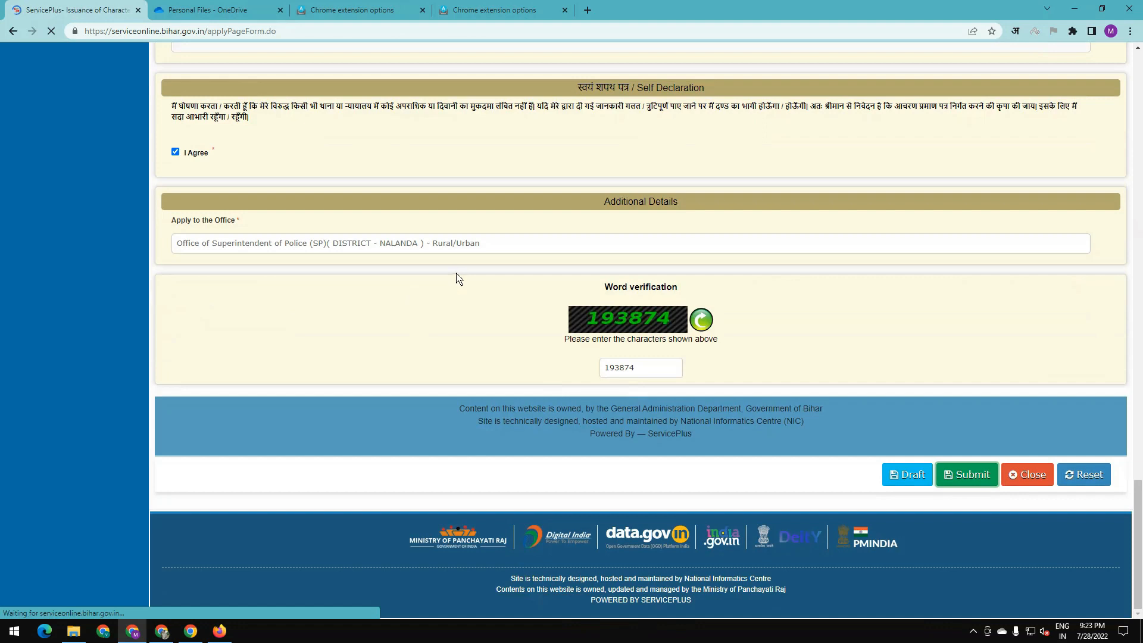
Review the application preview, including the domicile details and application purpose, and proceed to attaching the annexure.
scroll(572, 333, "down", 4)
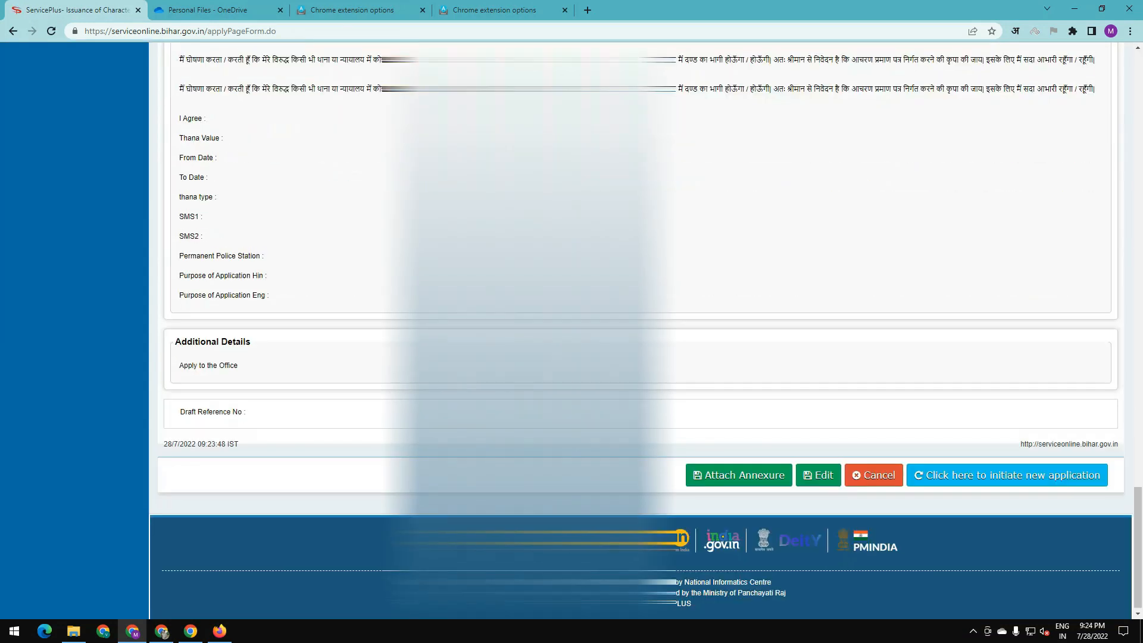
scroll(572, 333, "up", 3)
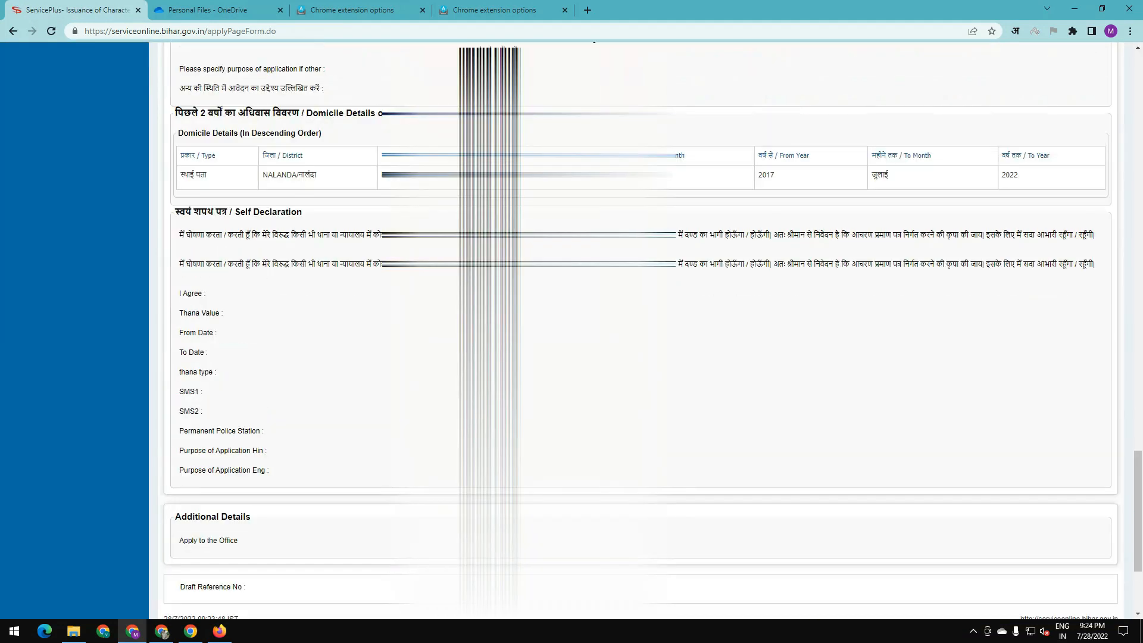
scroll(640, 333, "down", 3)
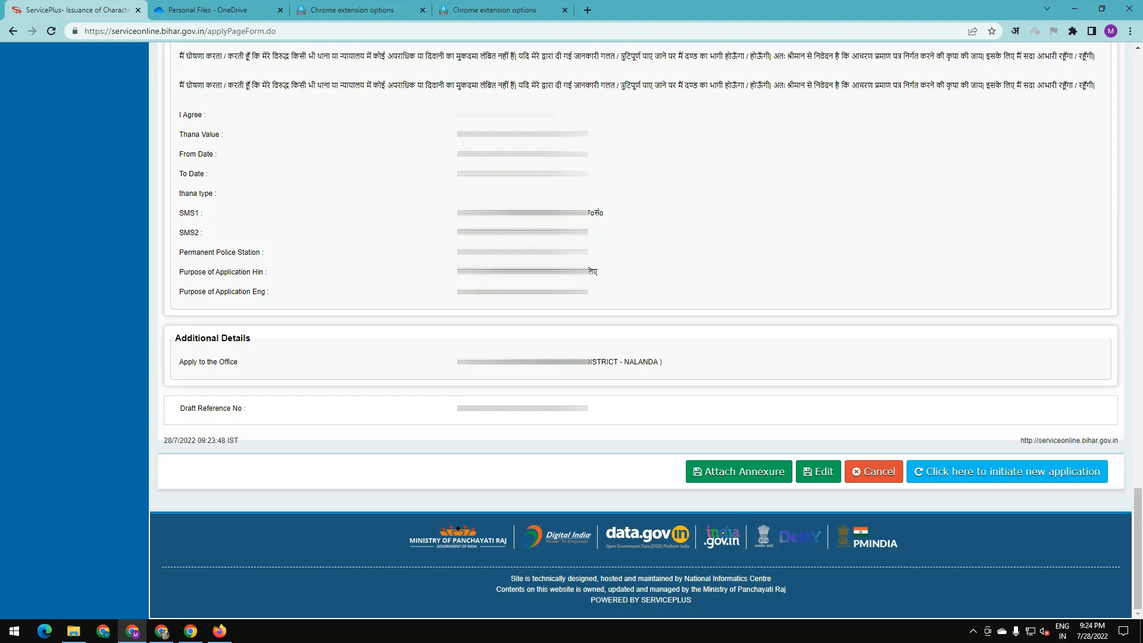
left_click_drag(457, 272, 598, 273)
left_click(589, 290)
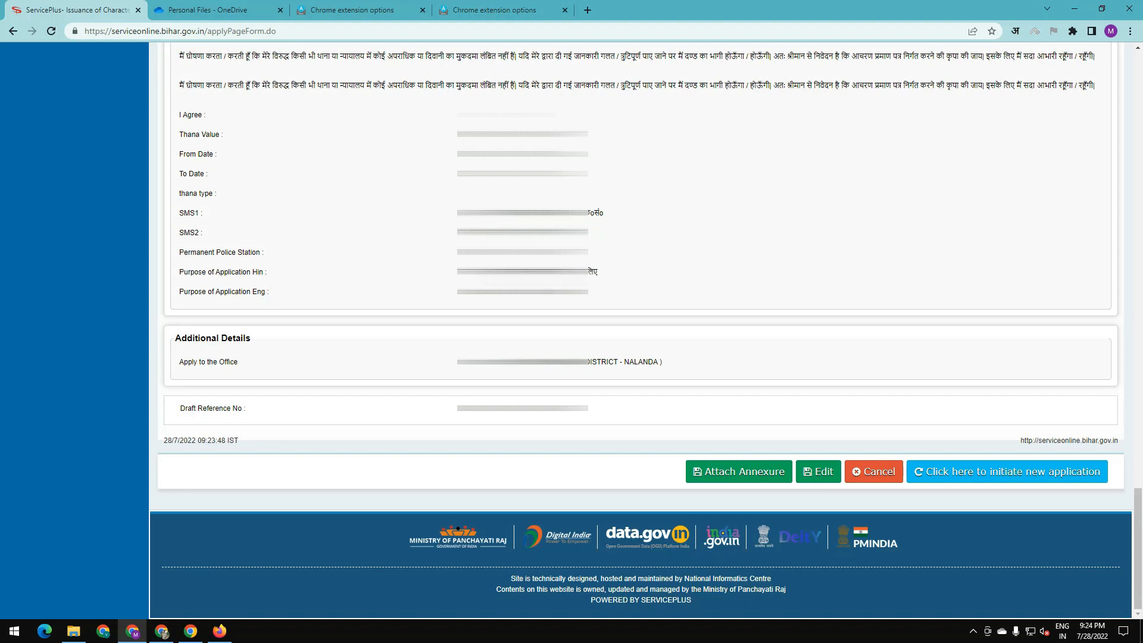
left_click(736, 472)
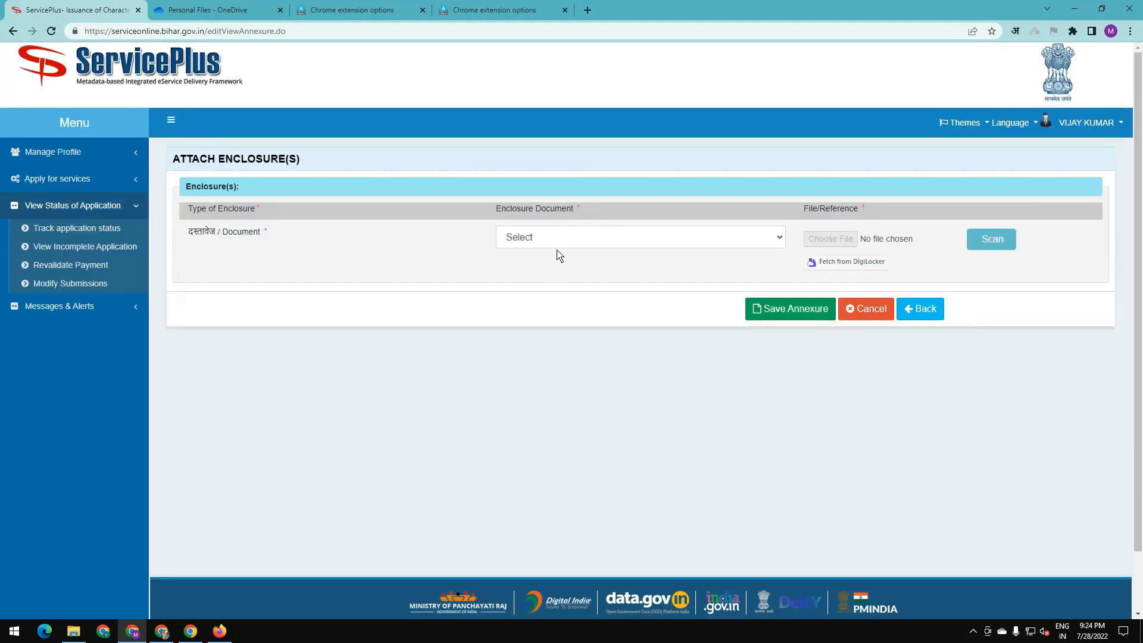
Attach Aadhar.jpg as the आधार कार्ड enclosure for the दस्तावेज / Document requirement and save the annexure.
left_click(561, 245)
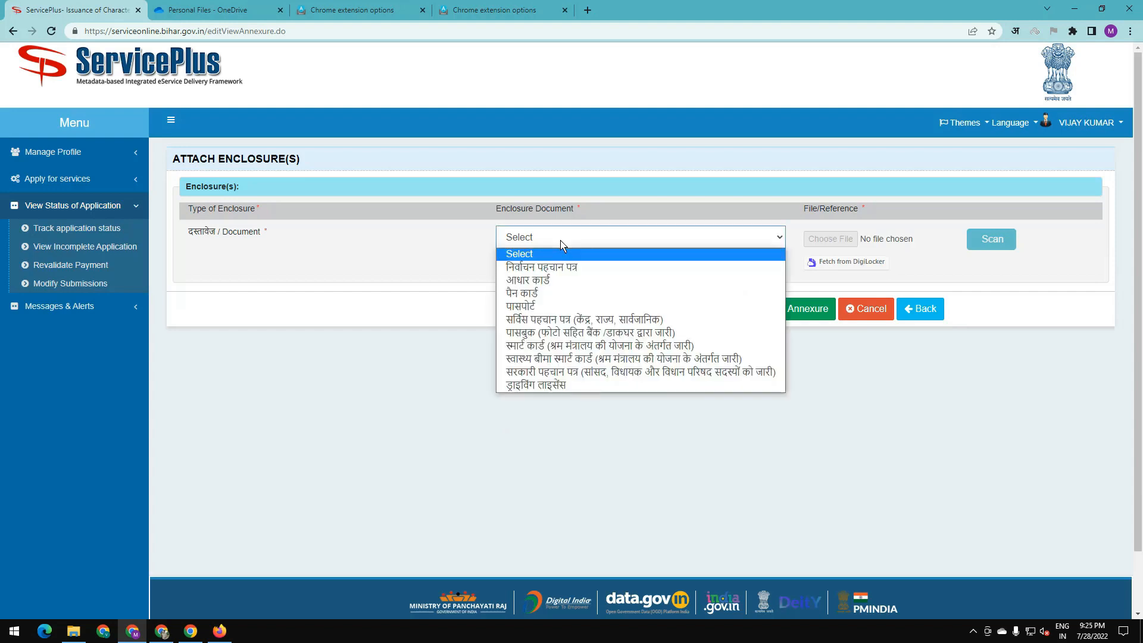
left_click(552, 283)
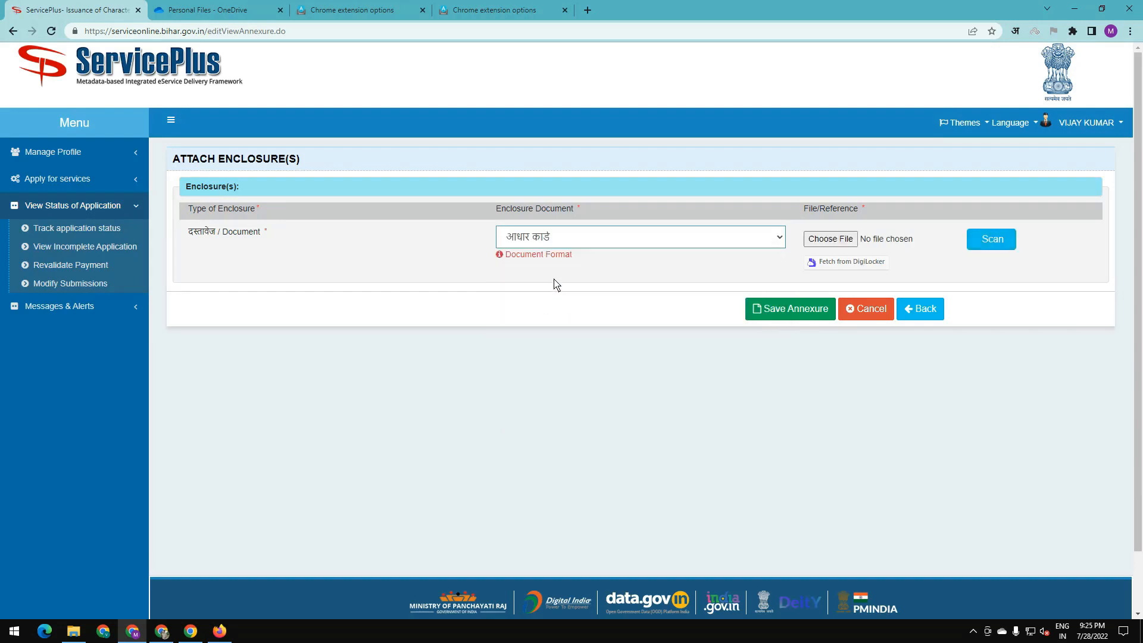
left_click(831, 240)
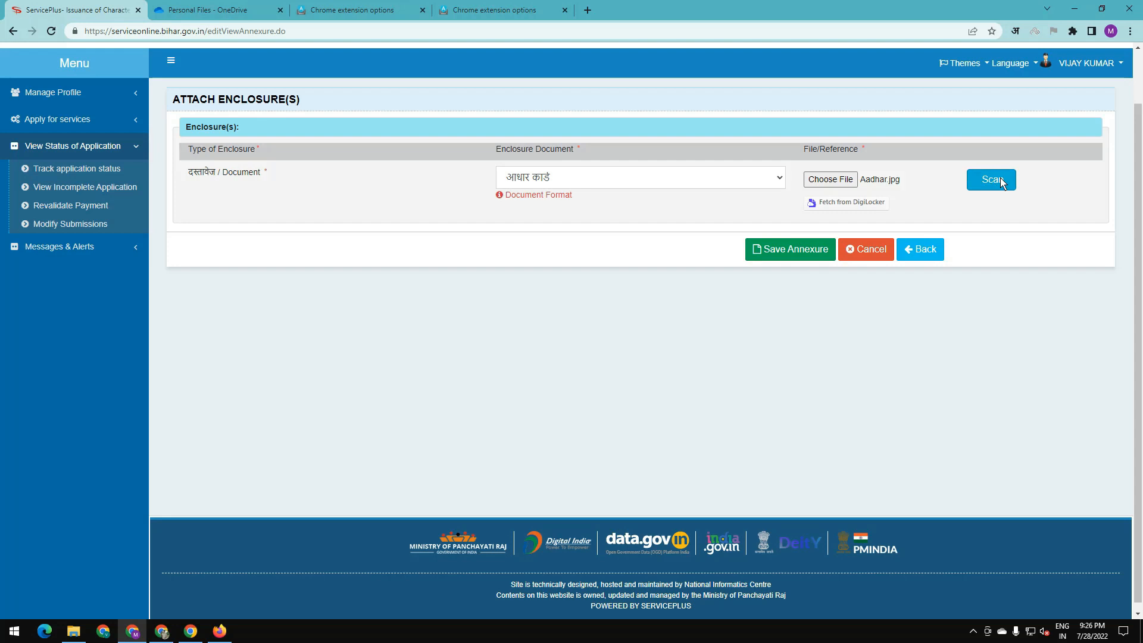
left_click(788, 247)
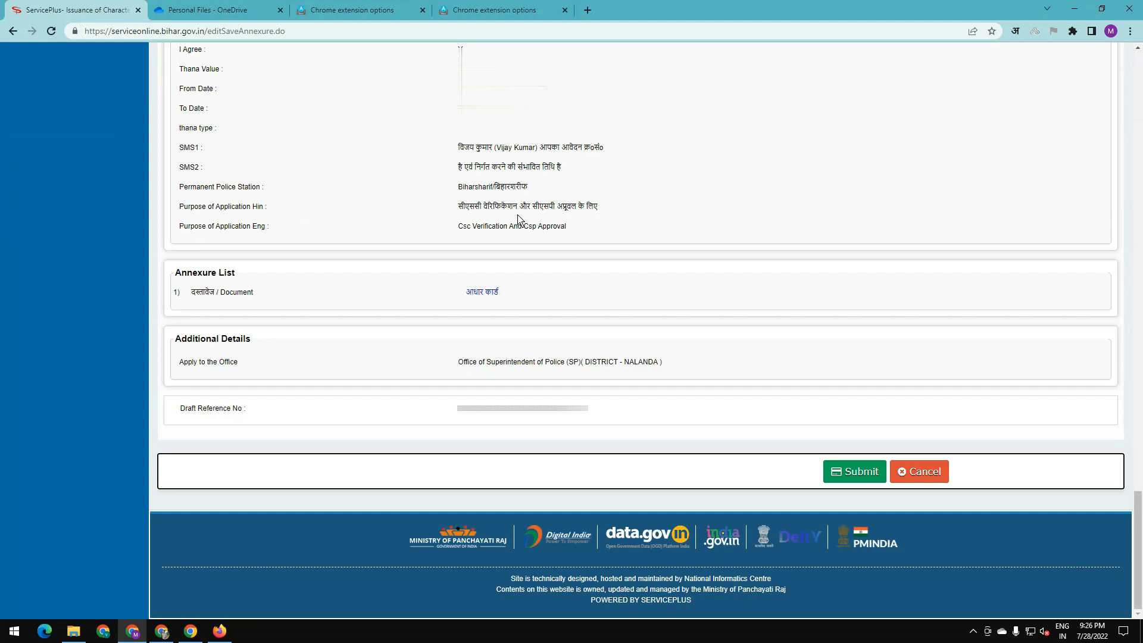
Check the attached आधार कार्ड document from the annexure list and submit the final application.
left_click(483, 293)
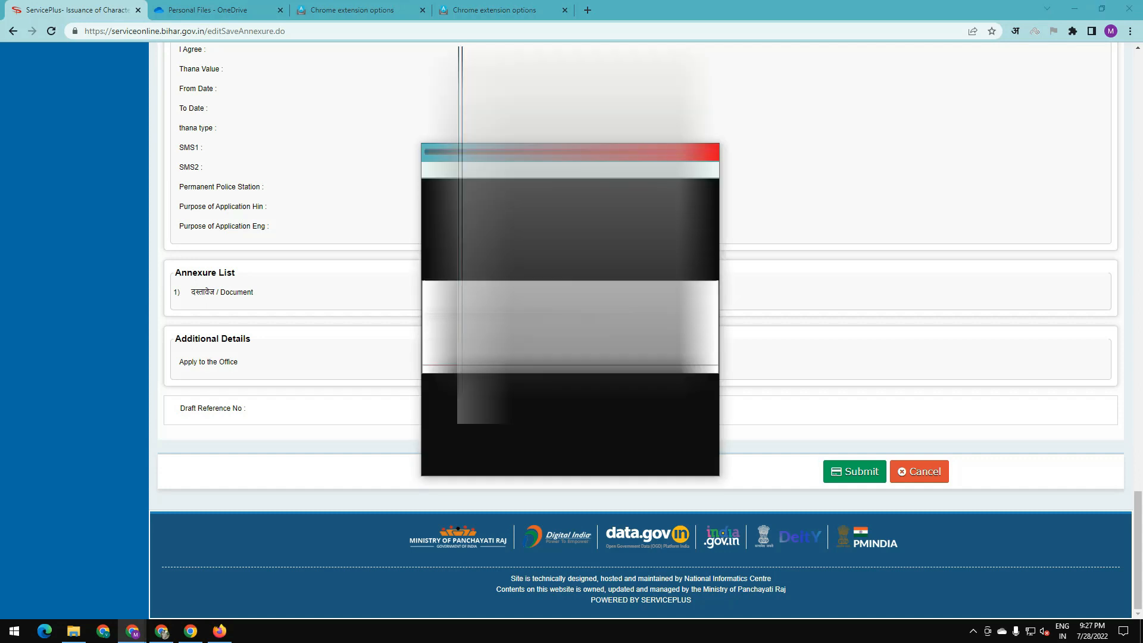
left_click(856, 472)
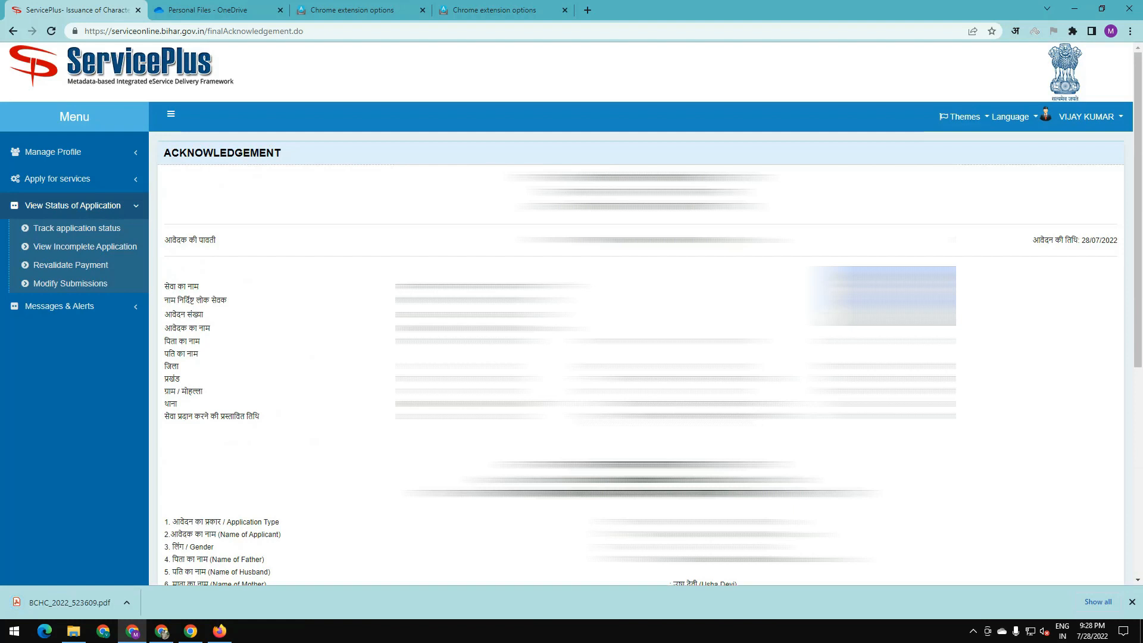
Examine the acknowledgement's application details, especially the proposed service delivery date and the heading of the receipt.
scroll(640, 313, "down", 6)
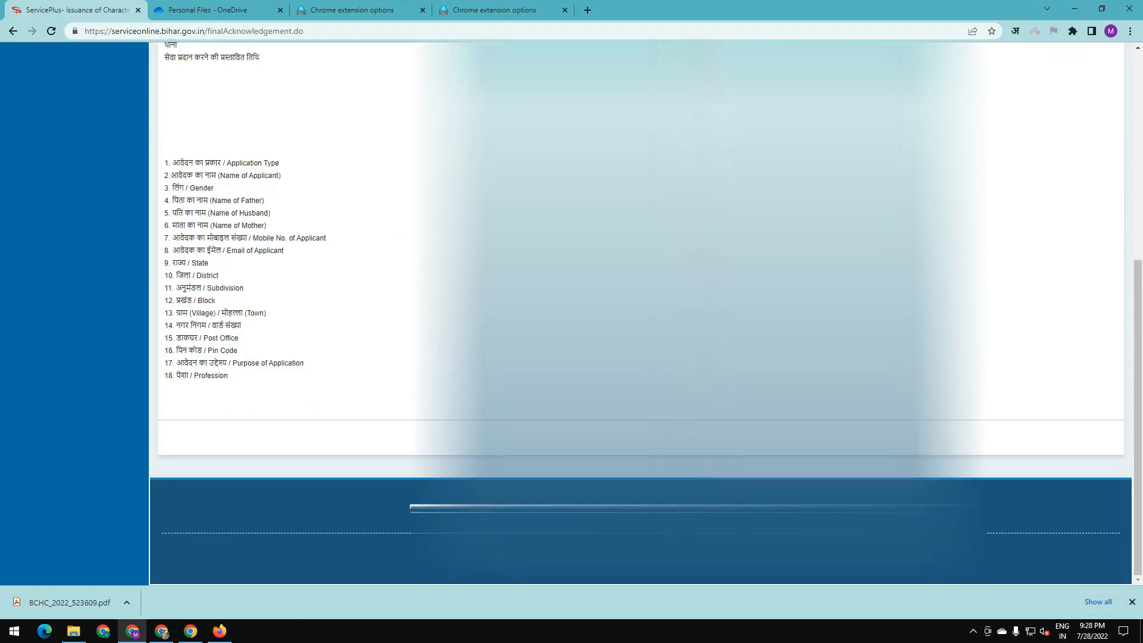
scroll(640, 313, "up", 5)
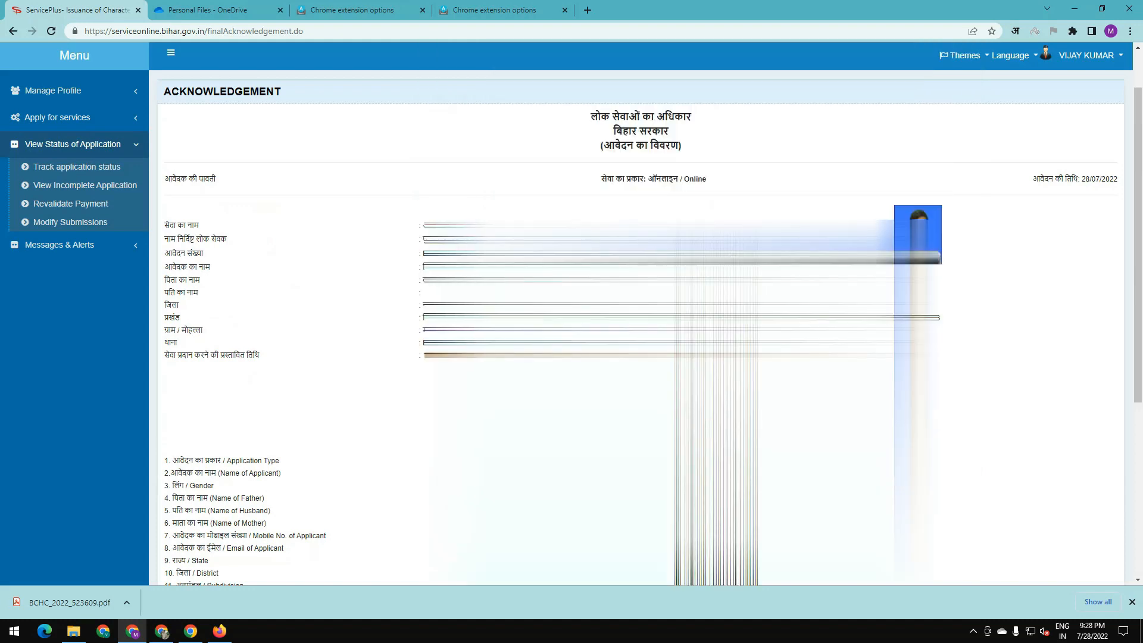
left_click_drag(219, 355, 253, 356)
left_click_drag(423, 359, 458, 357)
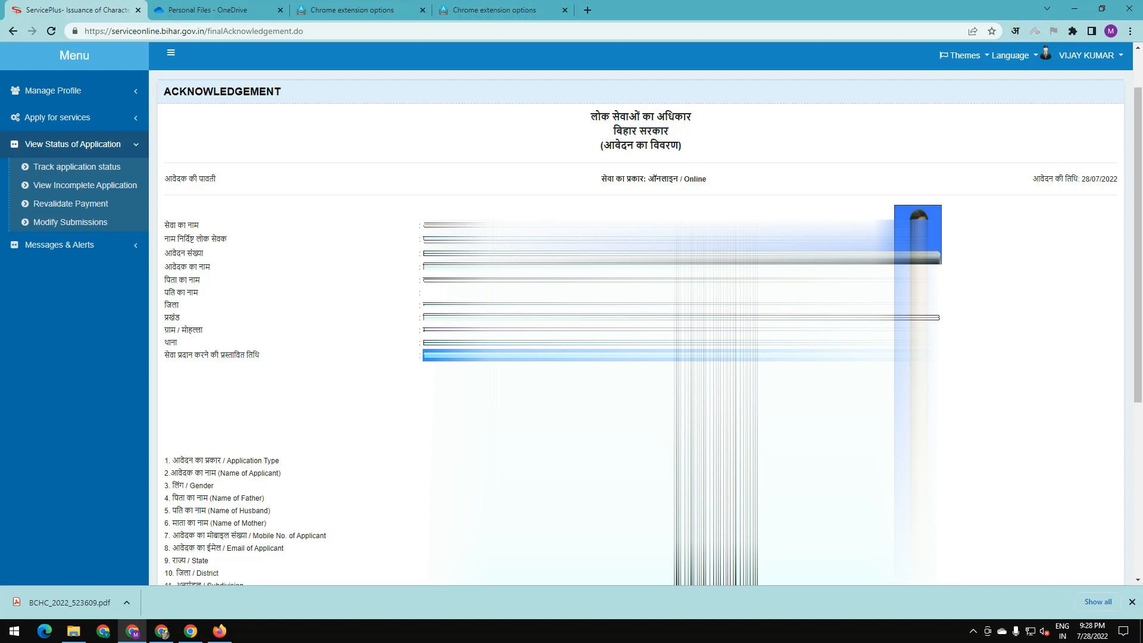
left_click_drag(476, 365, 470, 381)
left_click(464, 369)
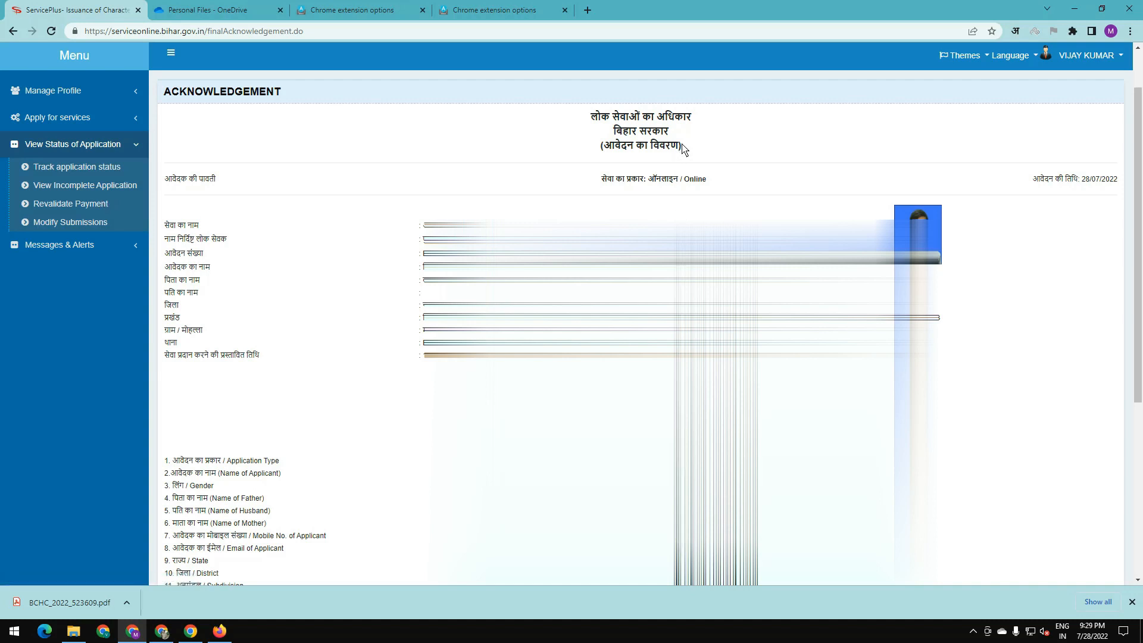
left_click_drag(685, 149, 589, 153)
left_click(645, 165)
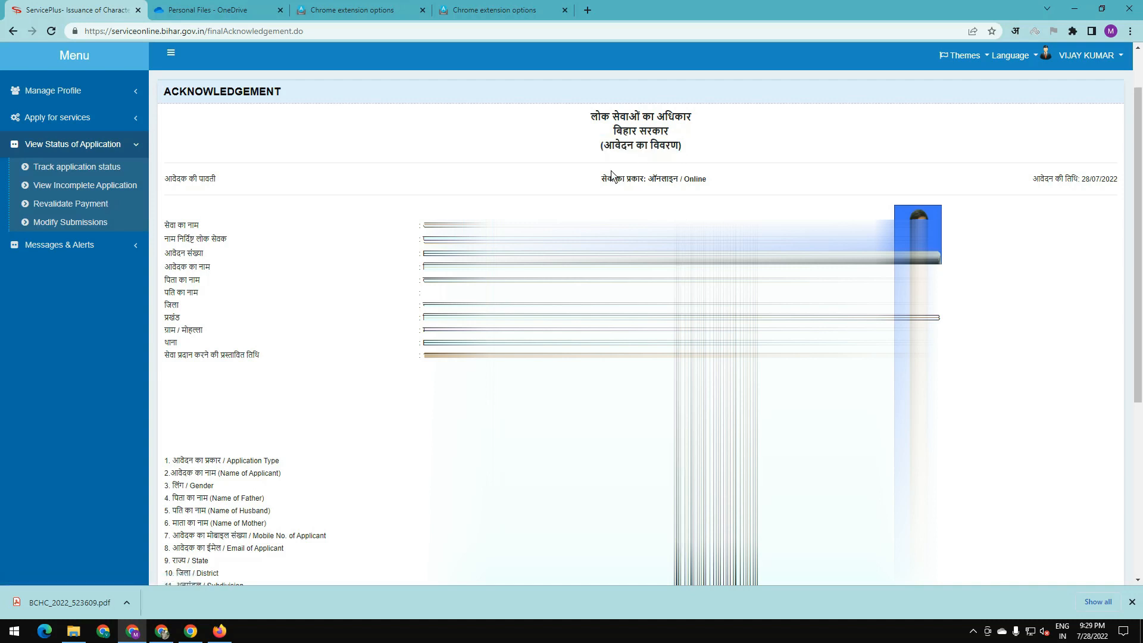